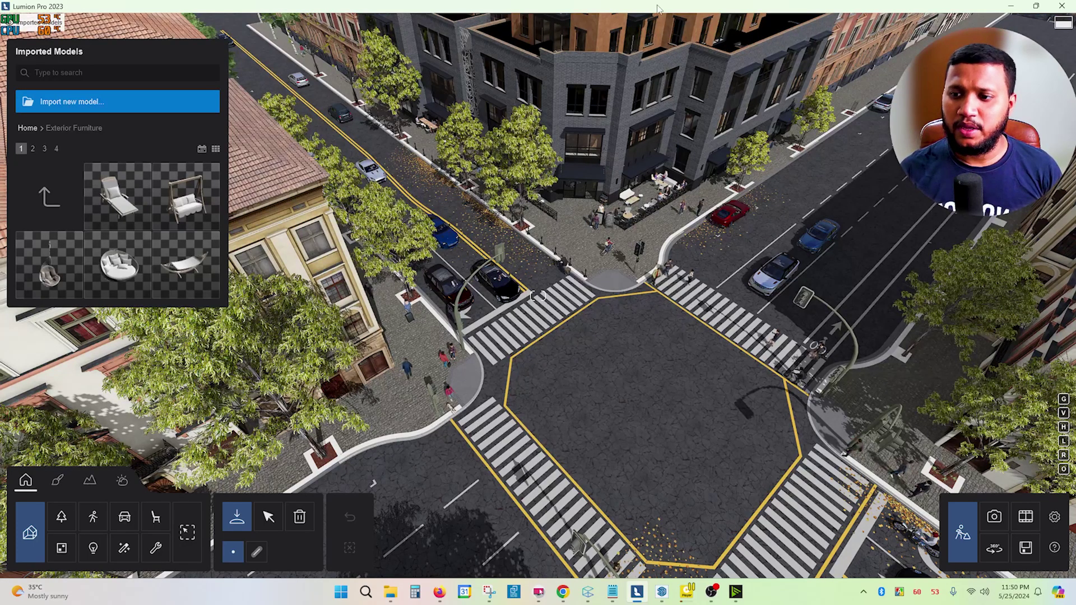
Create a new project from the Plain environment template.
right_click_drag(771, 455, 766, 459)
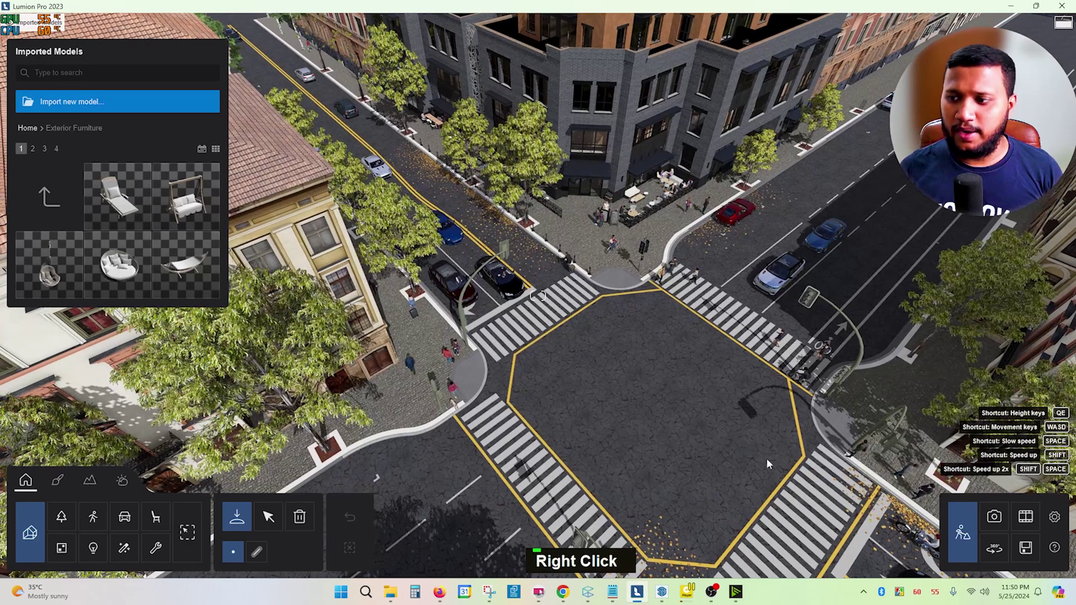
left_click(1026, 548)
left_click(356, 165)
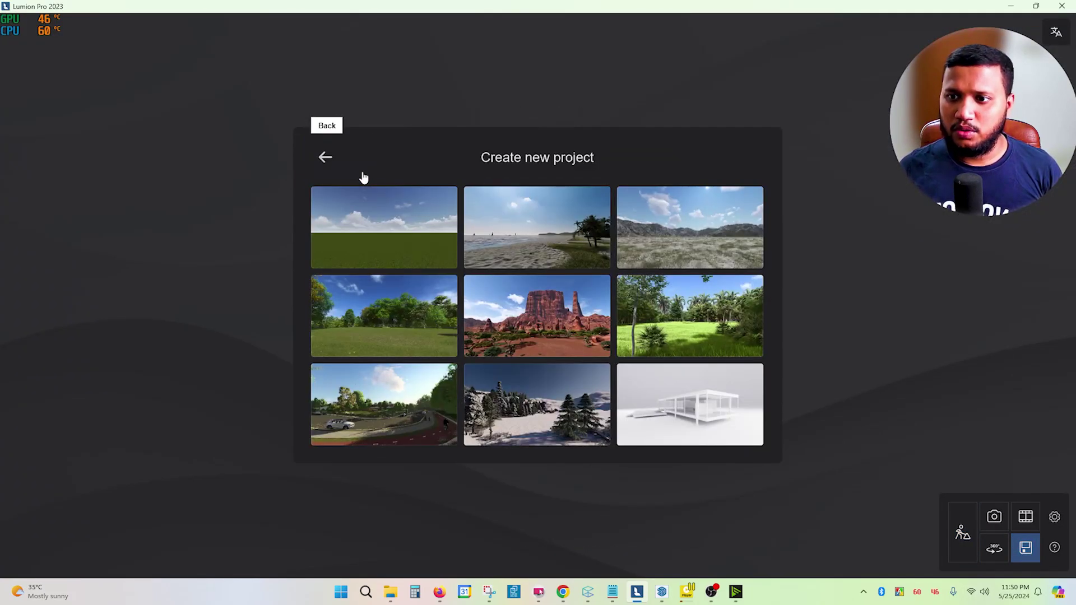
double_click(368, 245)
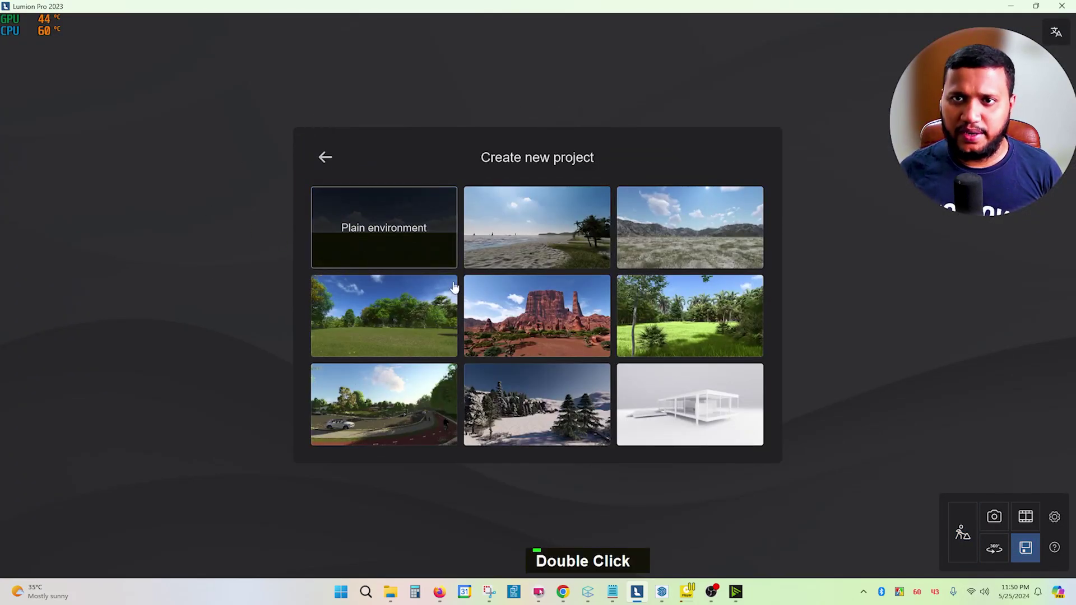
Switch to the swing chair (24) model in SketchUp and clean the whole model with CleanUp³, purging unused items and merging coplanar faces.
mouse_move(662, 595)
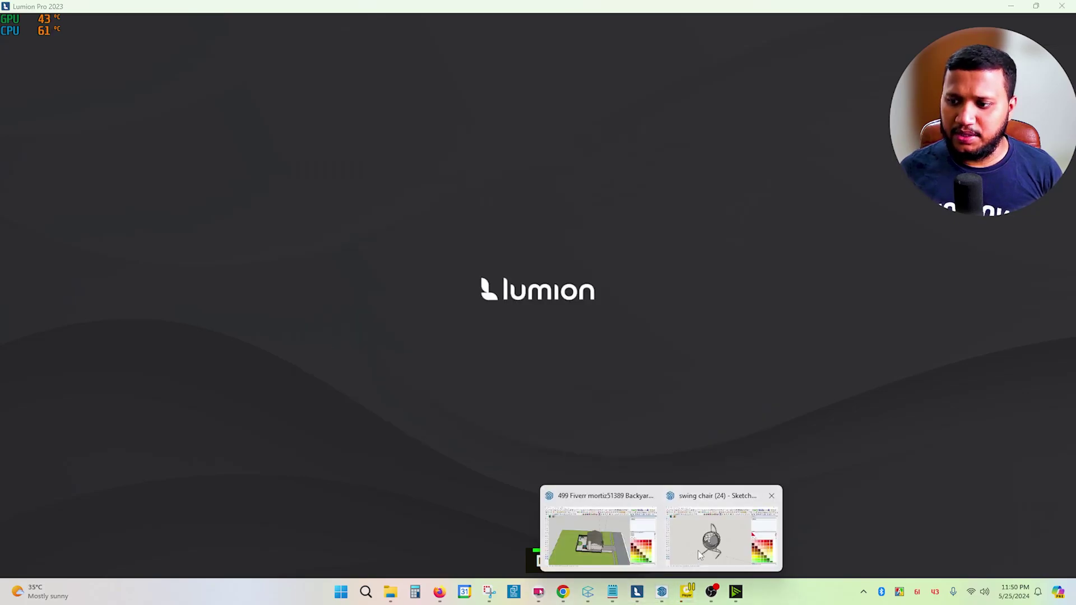
left_click(698, 551)
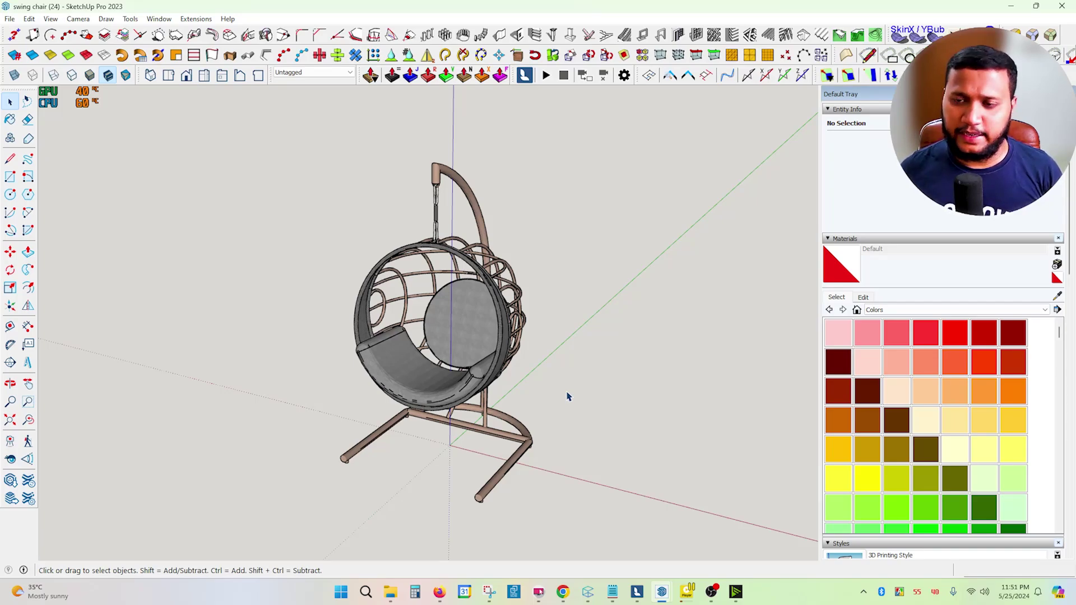
left_click(196, 20)
mouse_move(209, 200)
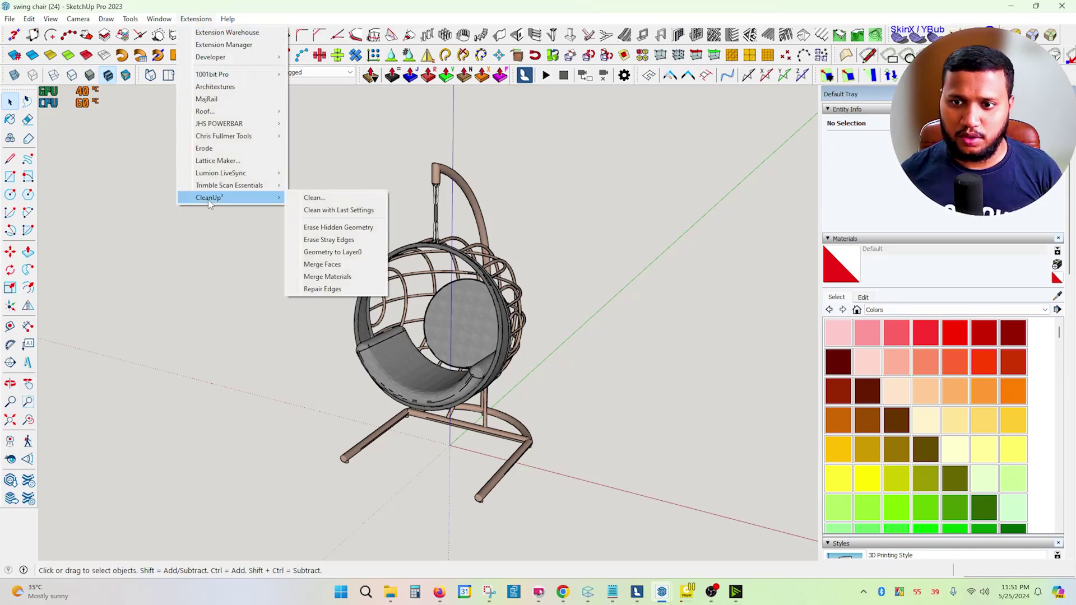
left_click(311, 198)
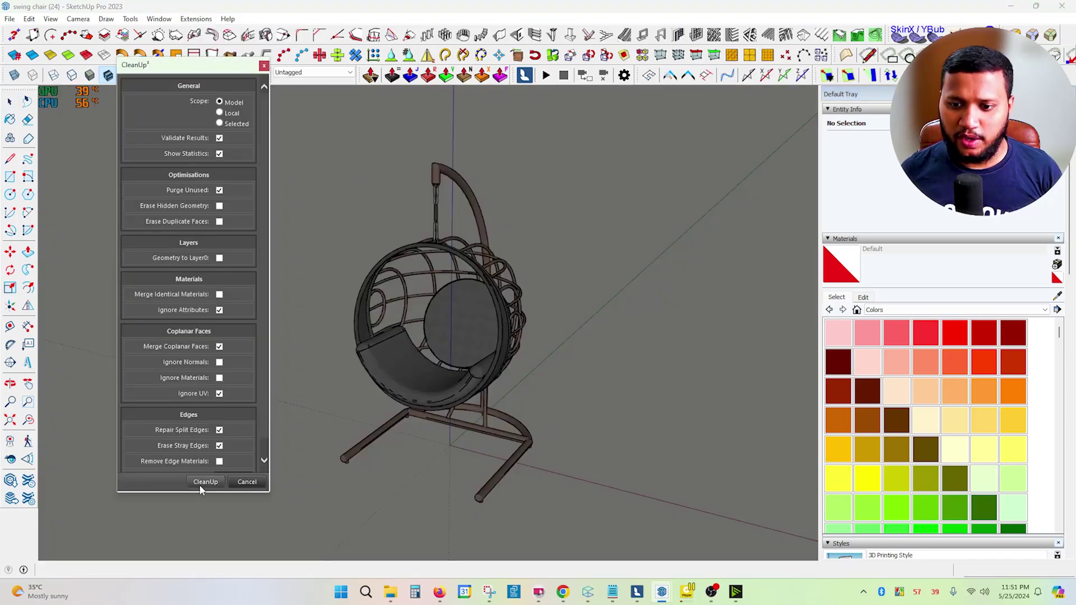
left_click(201, 488)
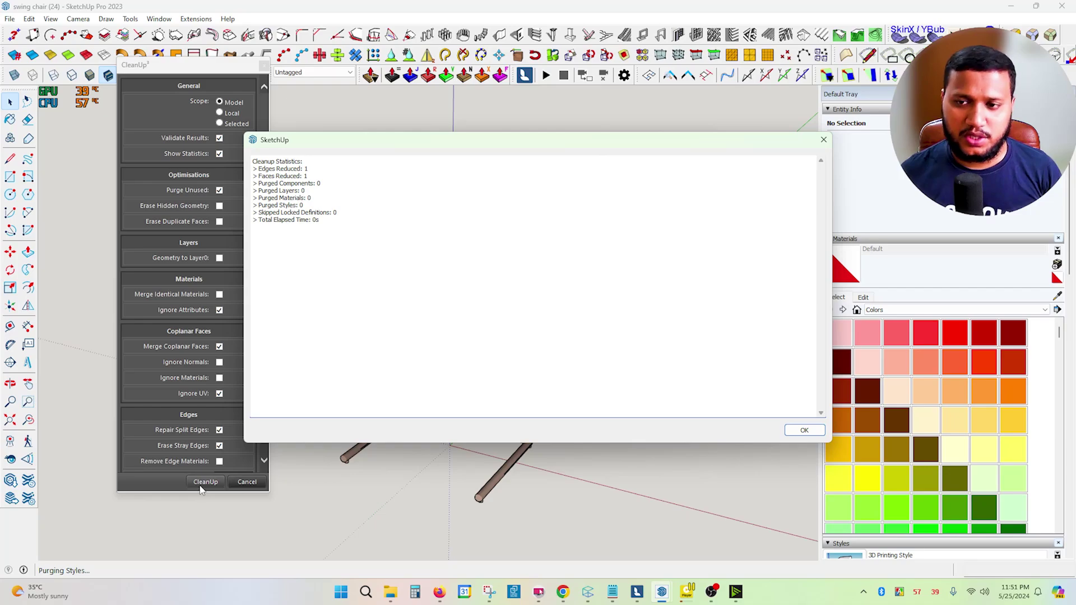
left_click(805, 430)
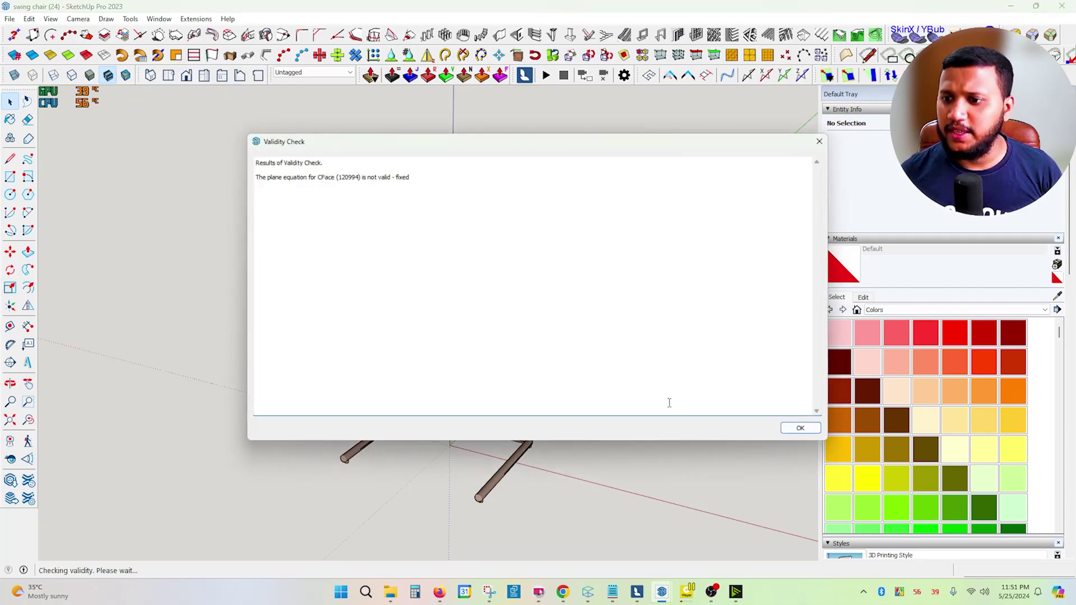
left_click(801, 428)
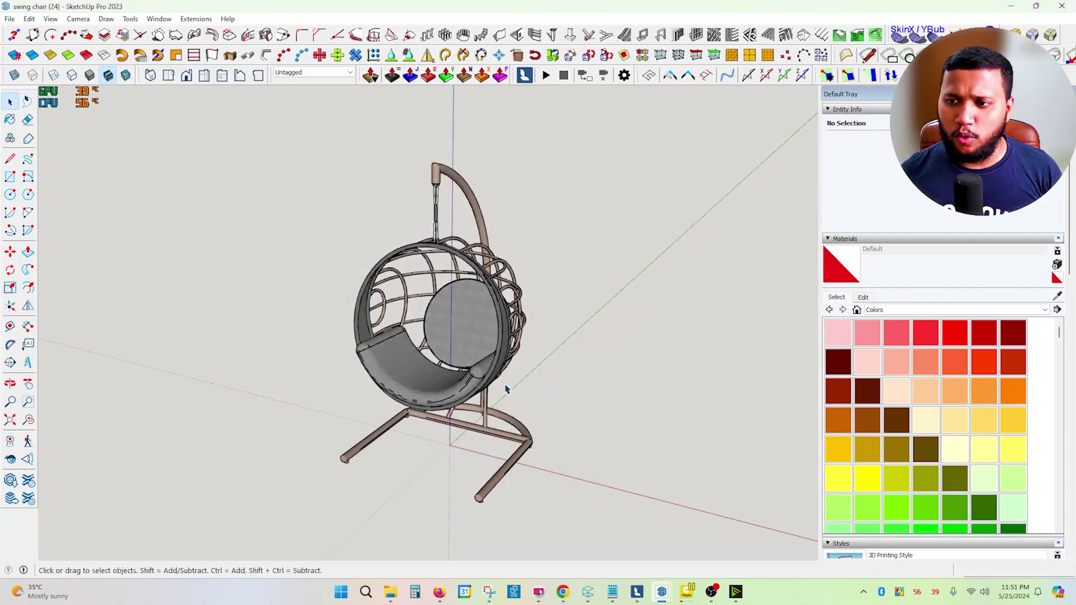
Save the cleaned swing chair model and check its refreshed thumbnail in Connecter's Swing furniture folder.
scroll(507, 388, "up", 1)
scroll(507, 389, "down", 1)
scroll(458, 379, "up", 1)
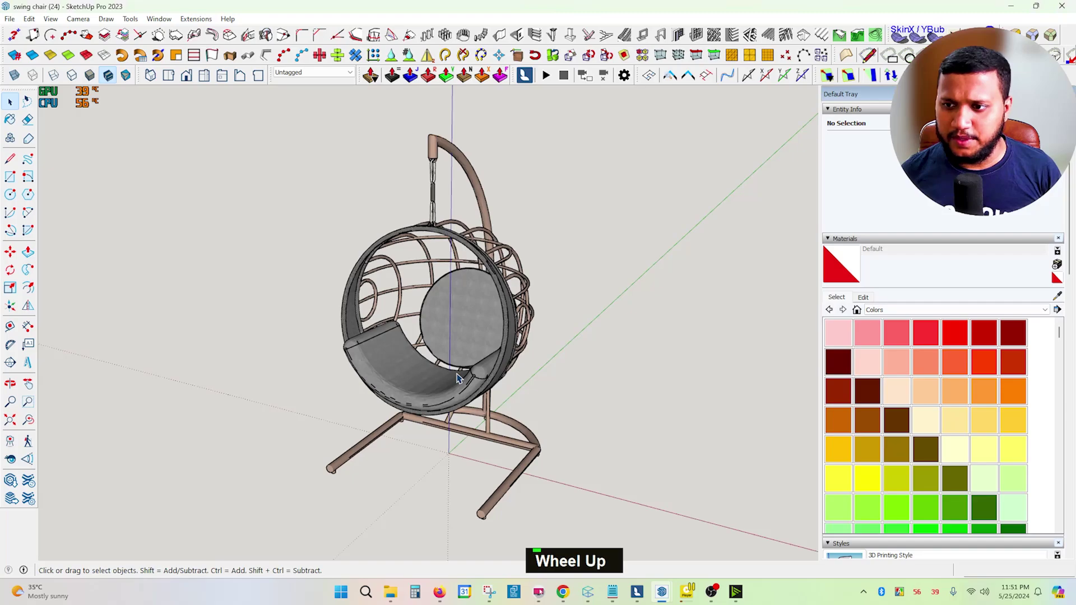
key("ctrl+s")
mouse_move(665, 592)
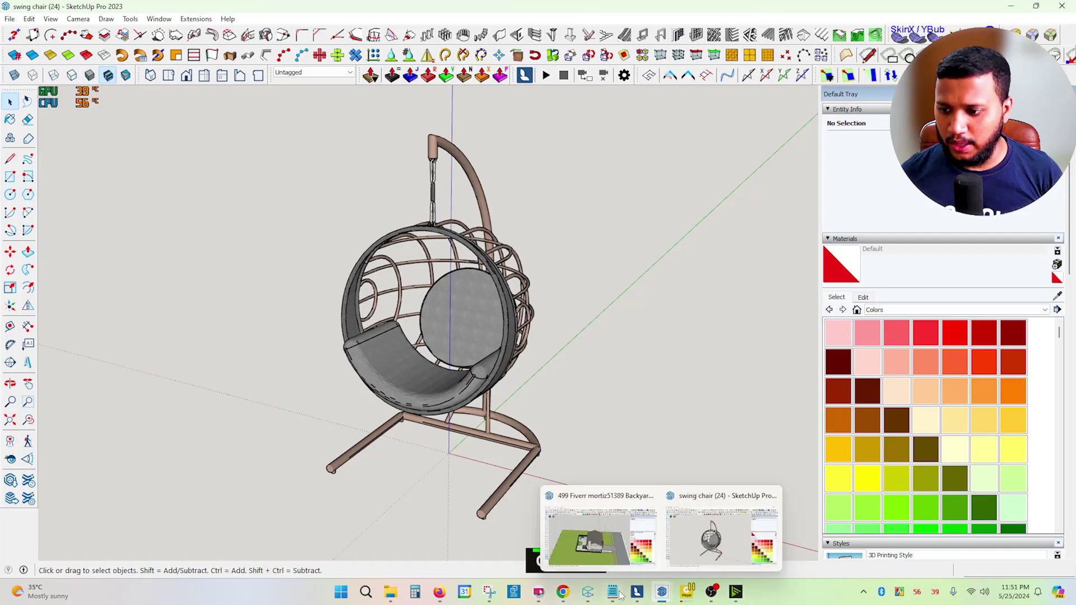
left_click(588, 592)
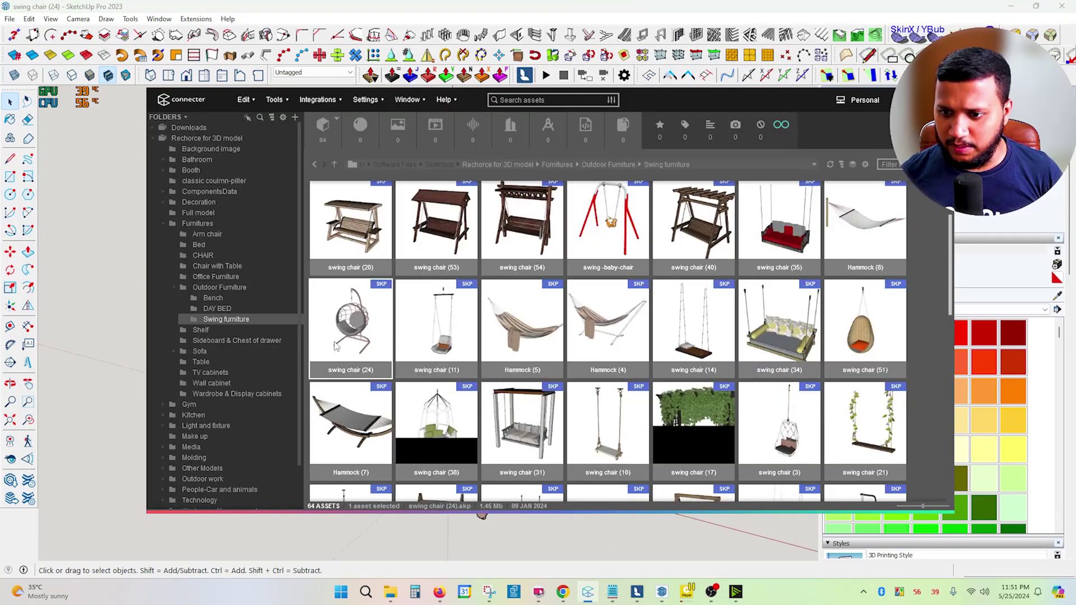
left_click(829, 166)
scroll(352, 332, "down", 1)
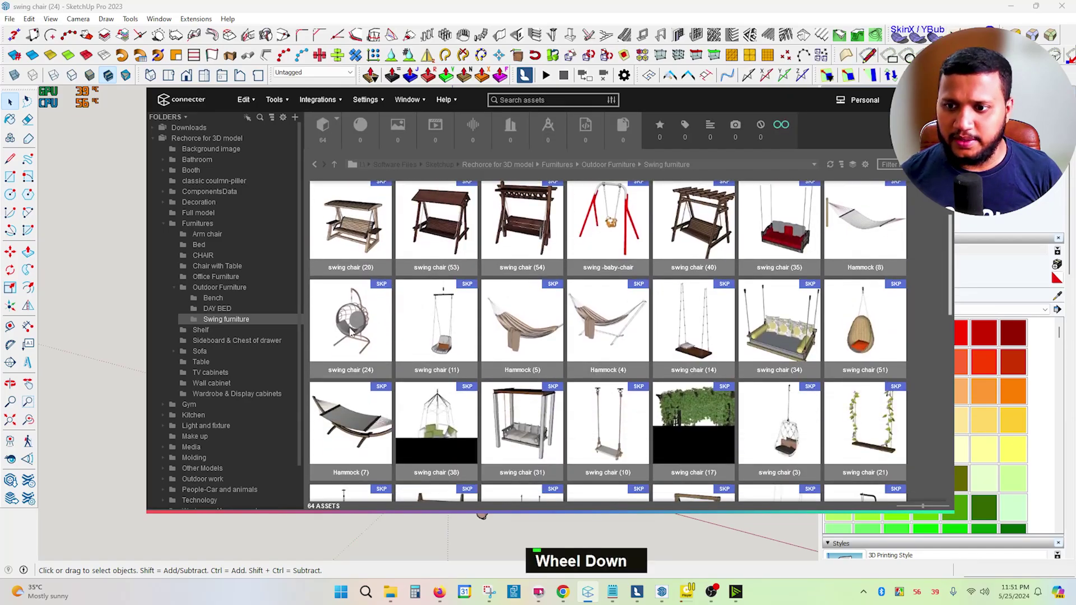
left_click(91, 294)
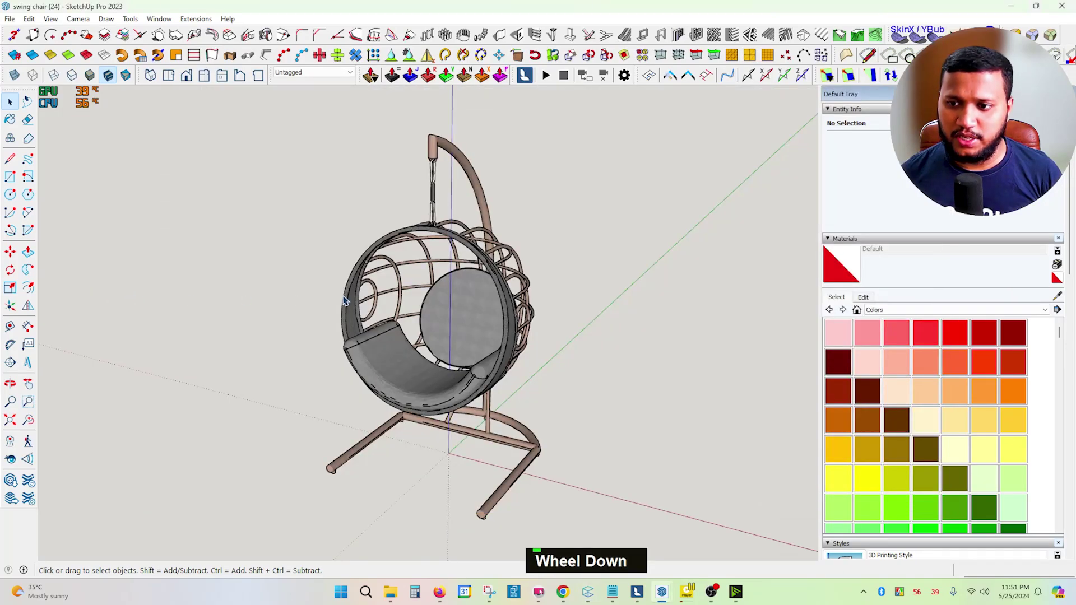
Save the model with the chair far away in the view and check its thumbnail in Connecter.
scroll(343, 301, "down", 8)
key("ctrl+s")
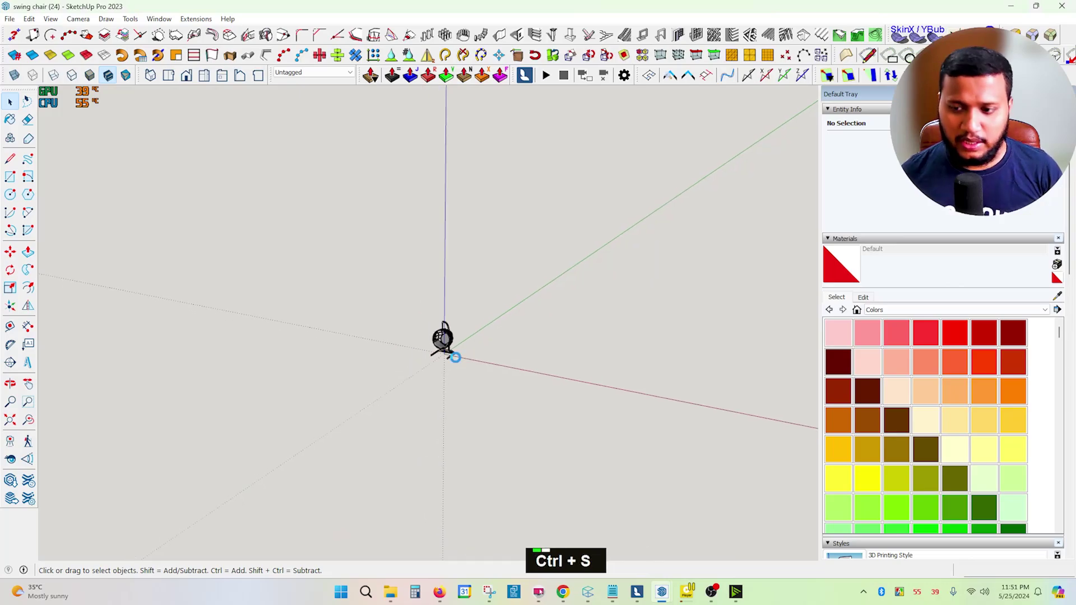
left_click(587, 593)
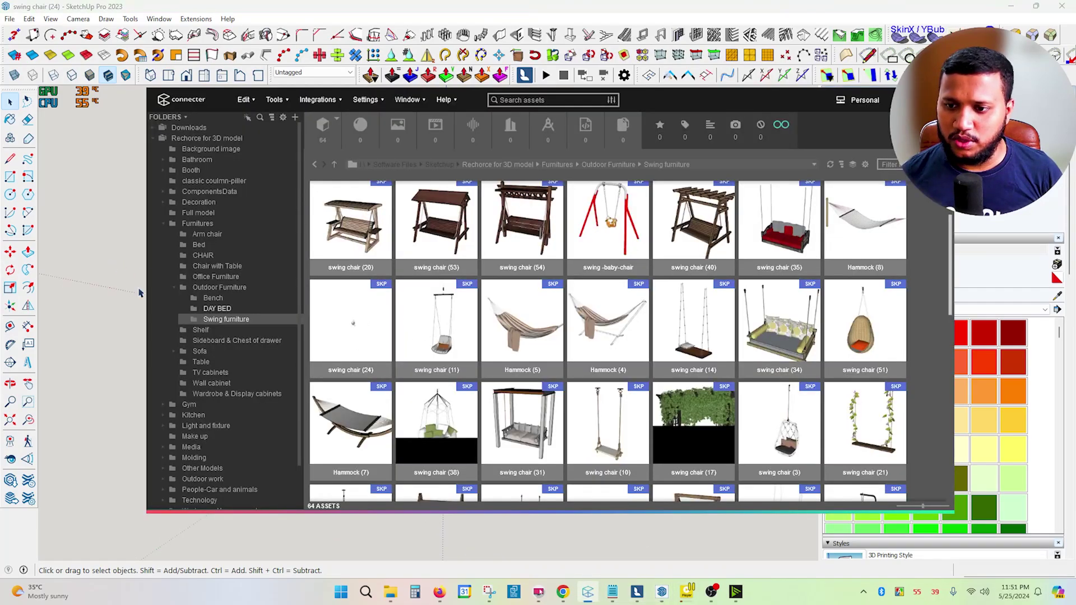
left_click(110, 270)
Save the swing chair model with the chair large and centred in the view.
scroll(449, 330, "up", 10)
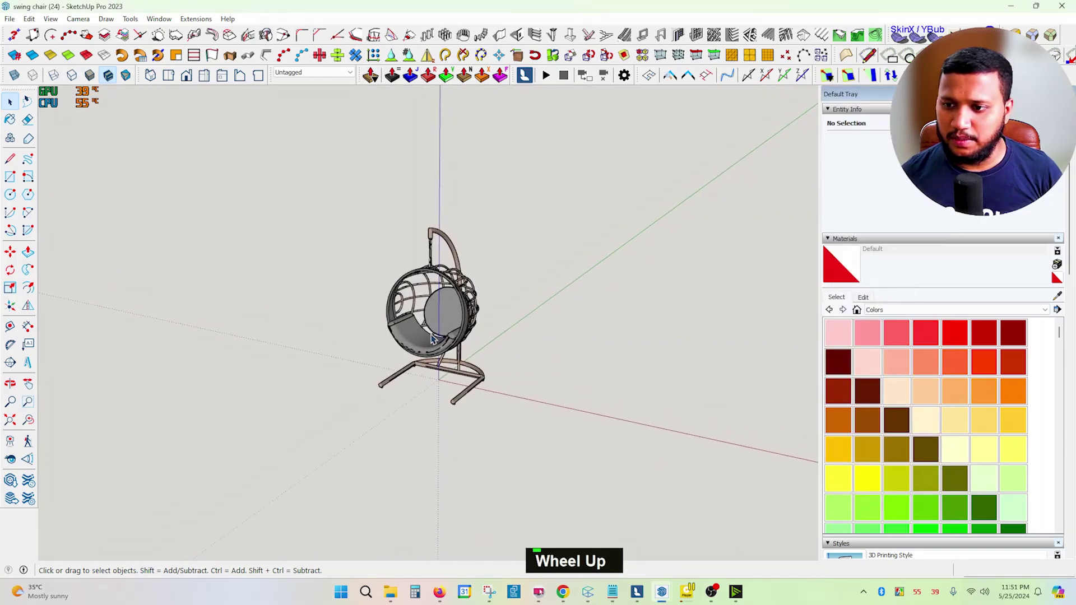
scroll(432, 338, "up", 3)
middle_click_drag(432, 338, 433, 365, "shift")
key("ctrl+s")
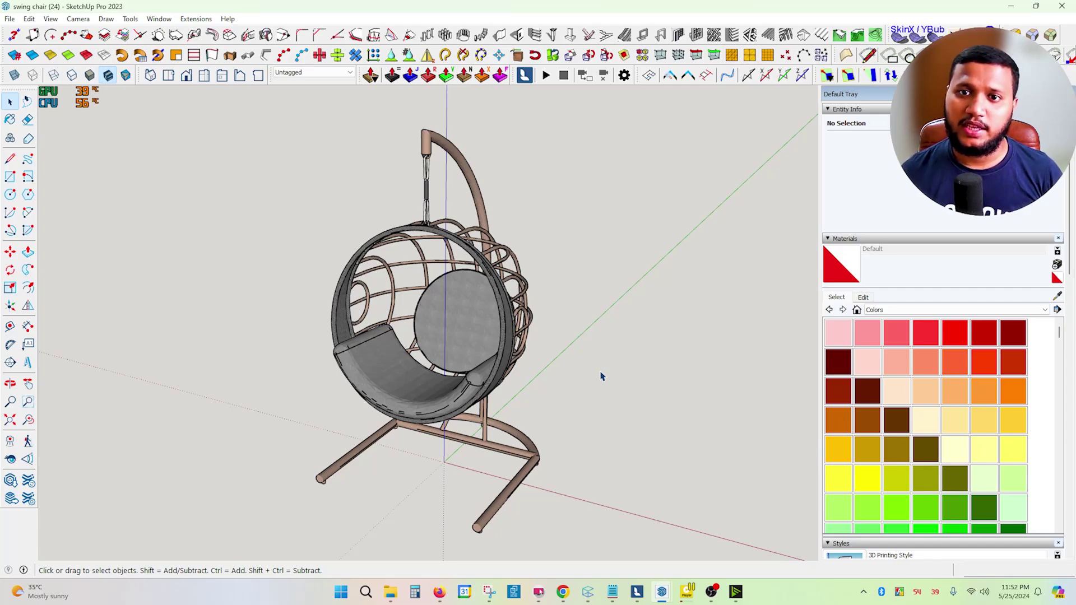
Examine the SketchUp version formats available for saving a copy of the swing chair model, and cancel the save.
left_click(9, 18)
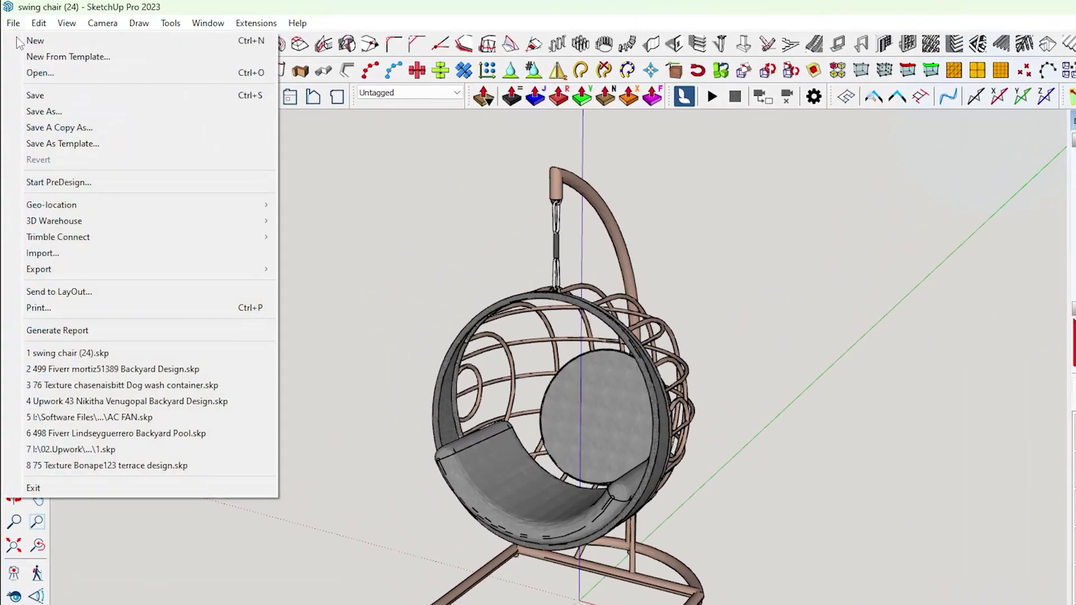
left_click(79, 113)
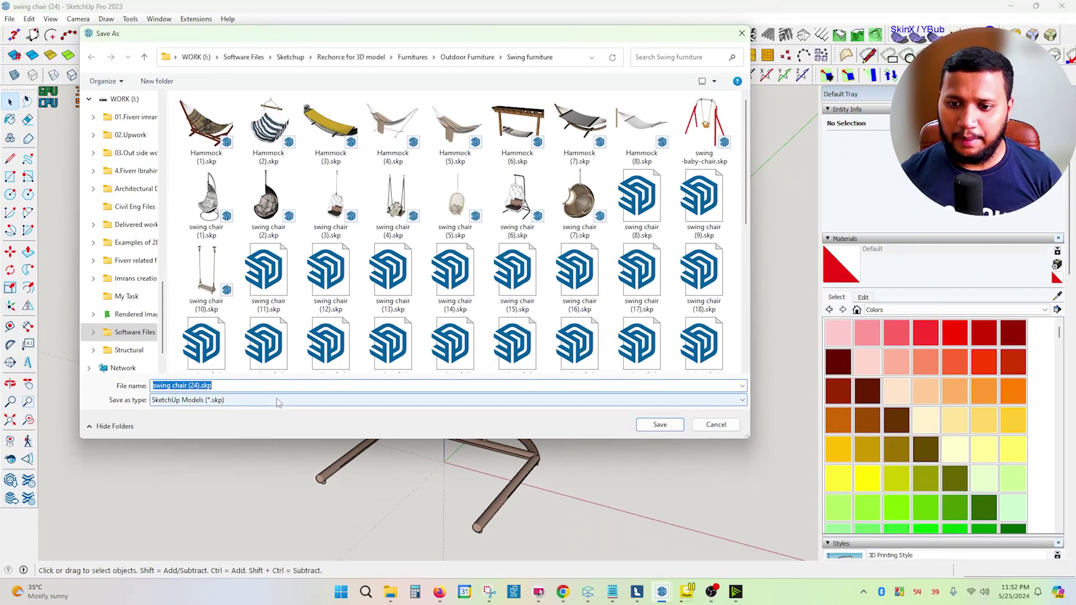
left_click(278, 400)
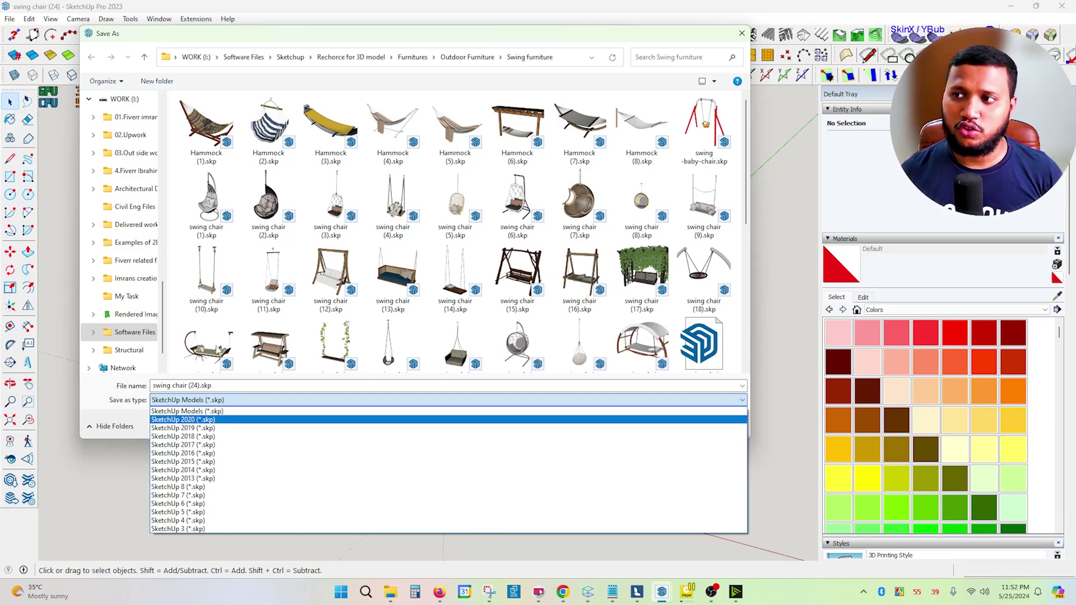
left_click(732, 31)
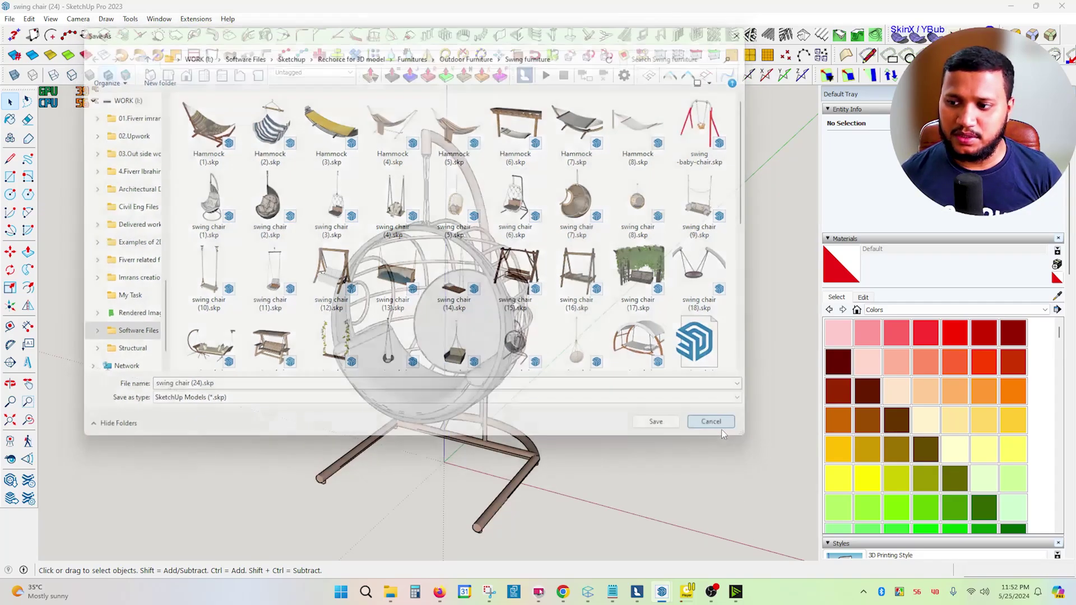
left_click(722, 430)
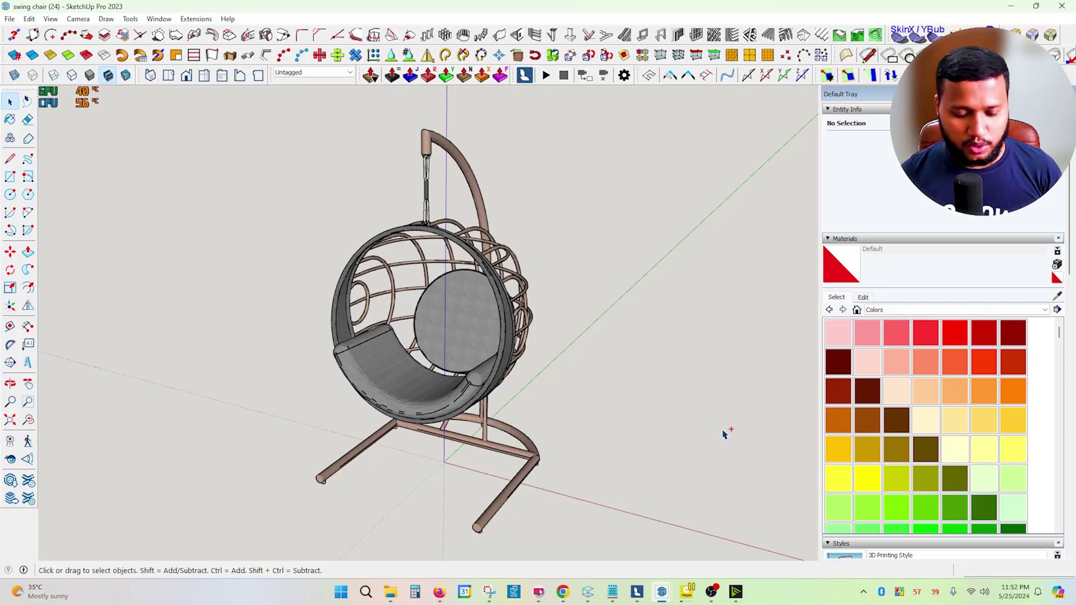
Save the swing chair model and open the imported models library in Lumion.
key("ctrl+s")
key("ctrl+s")
left_click(637, 593)
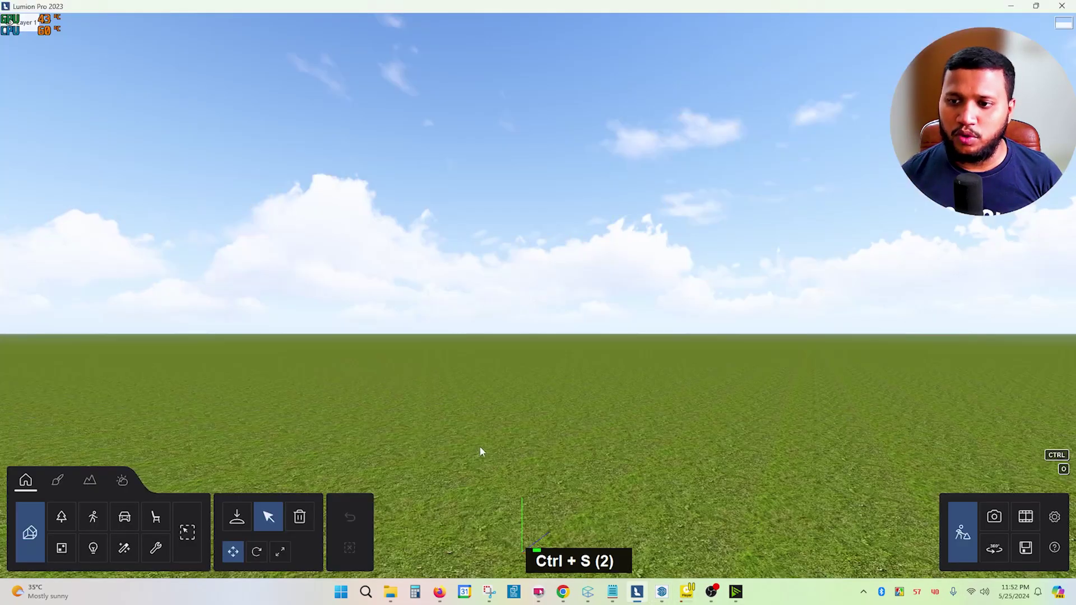
right_click(399, 354)
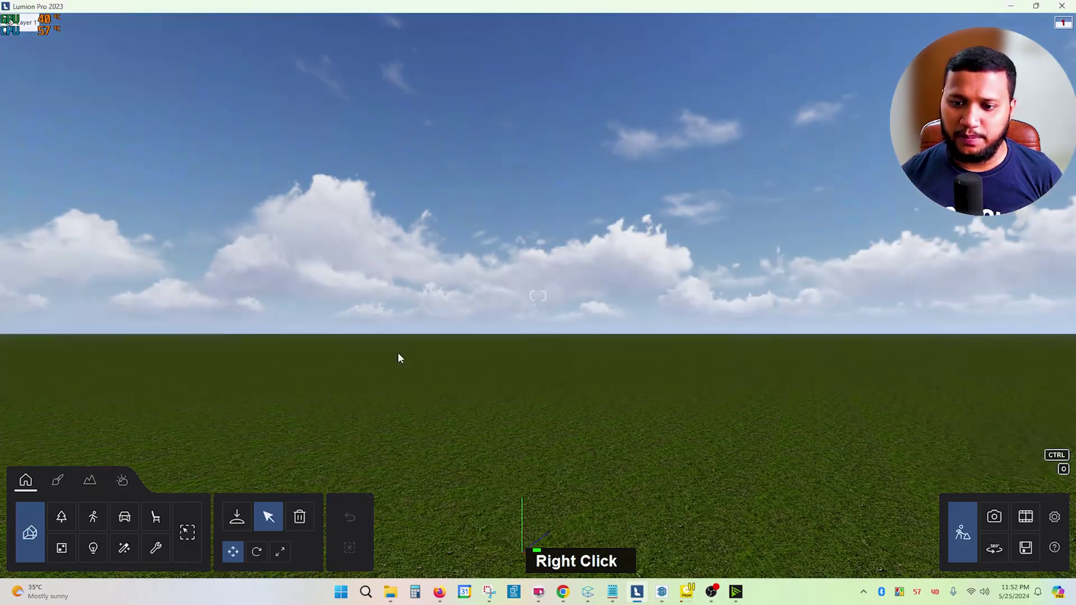
double_click(30, 536)
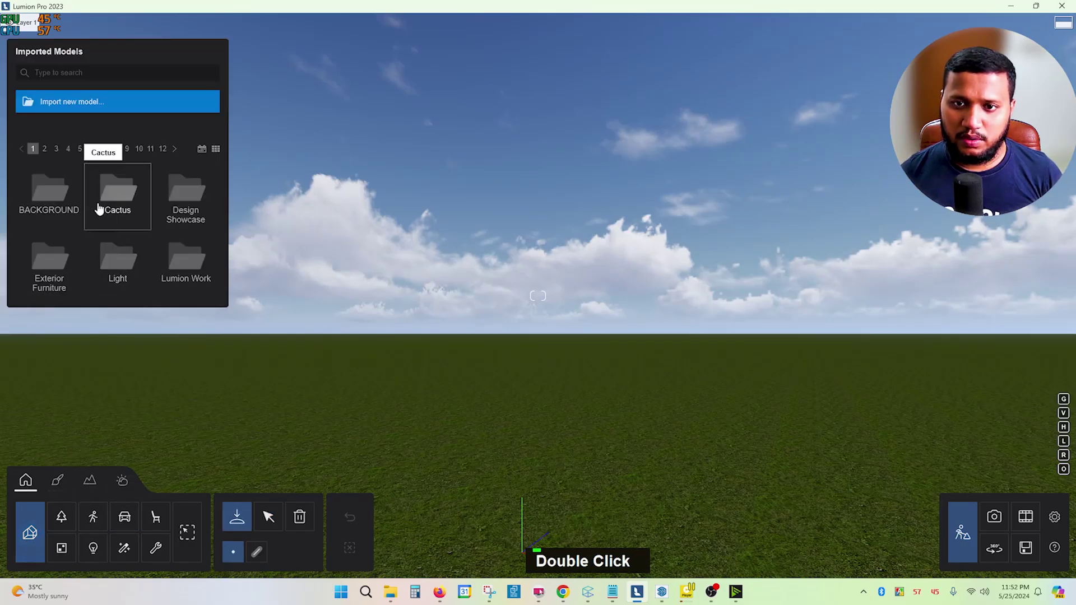
Examine the model import dialog and the Cactus, Design Showcase, Exterior Furniture and Light folders of the imported models library.
left_click(83, 102)
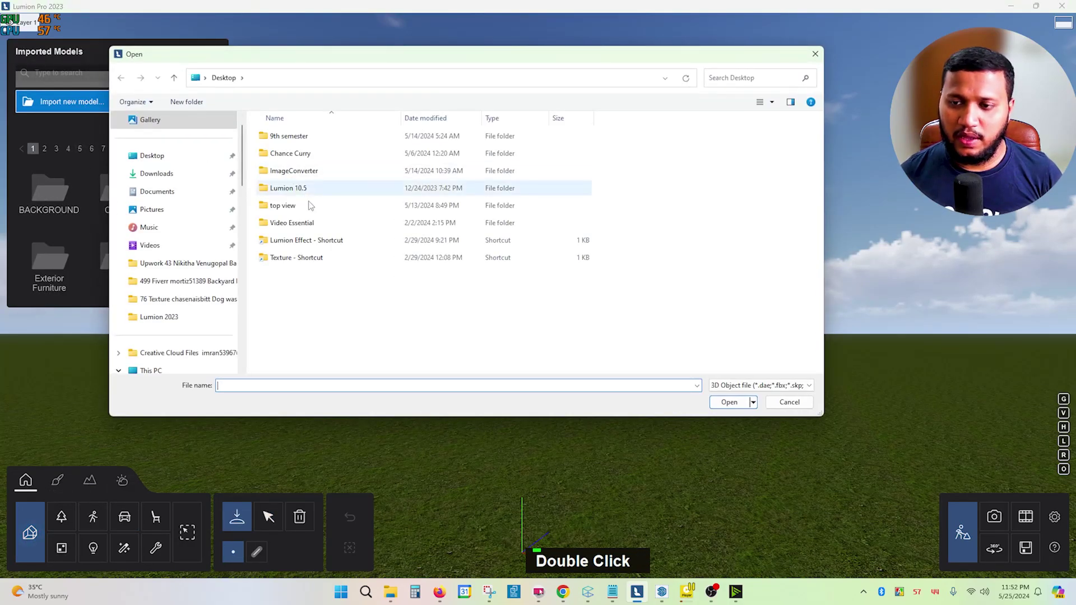
left_click(802, 406)
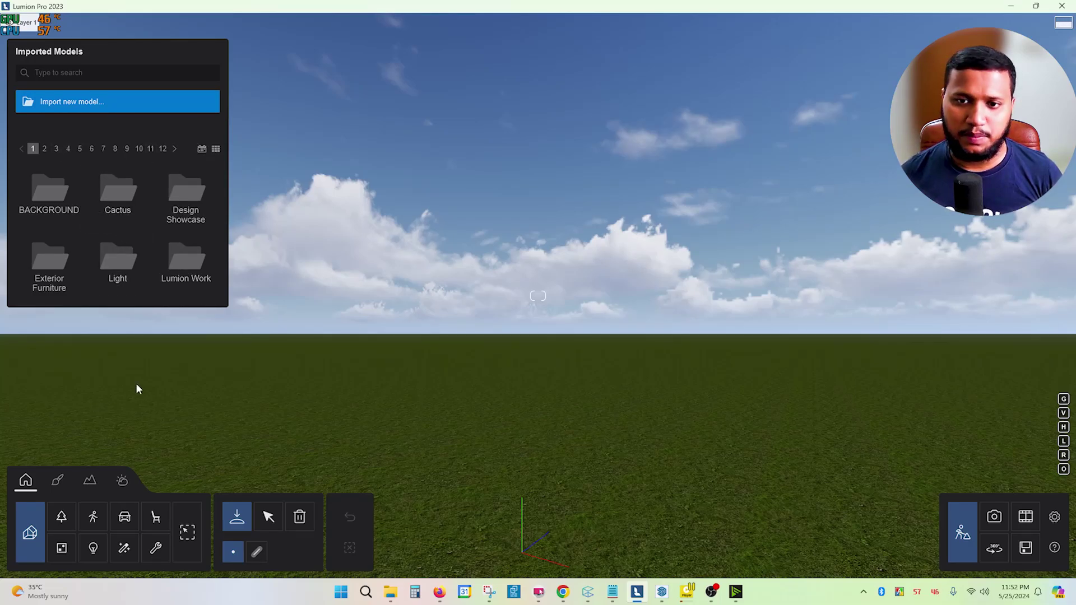
left_click(109, 216)
scroll(138, 245, "down", 1)
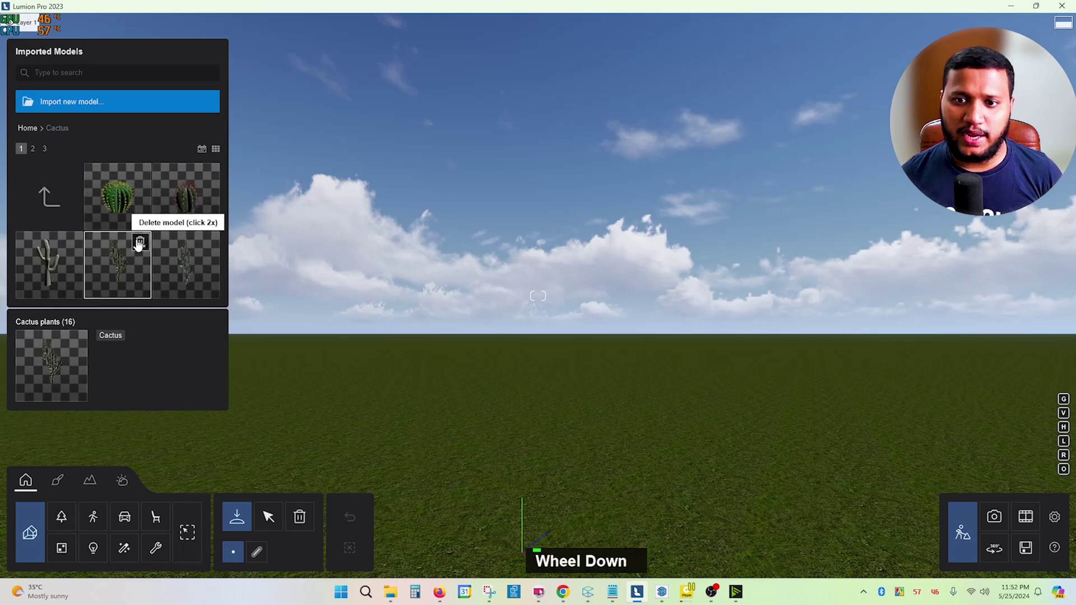
scroll(139, 245, "down", 2)
scroll(137, 247, "up", 2)
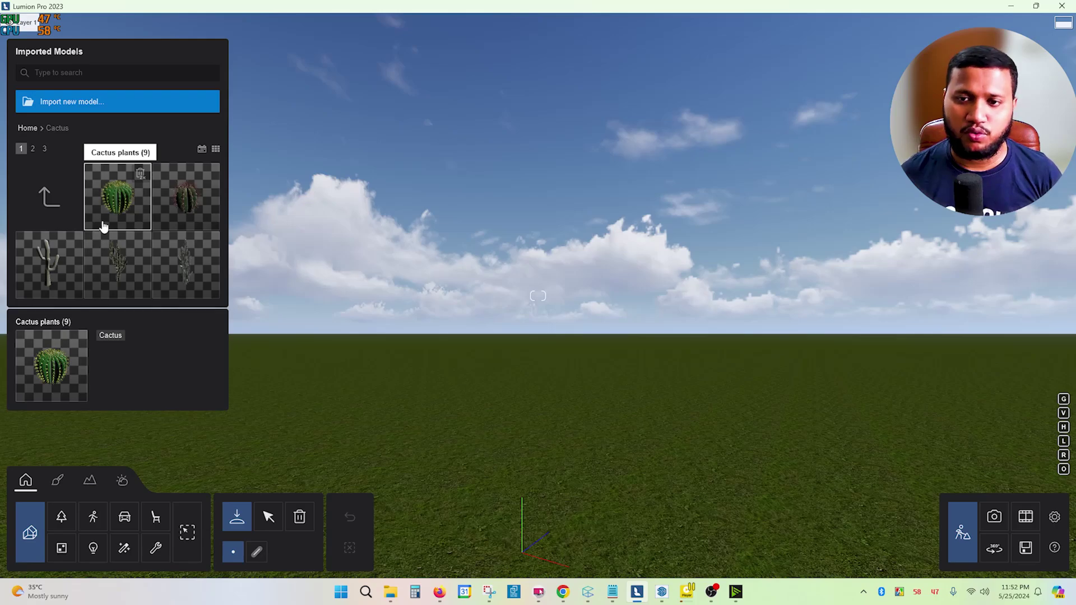
left_click(26, 134)
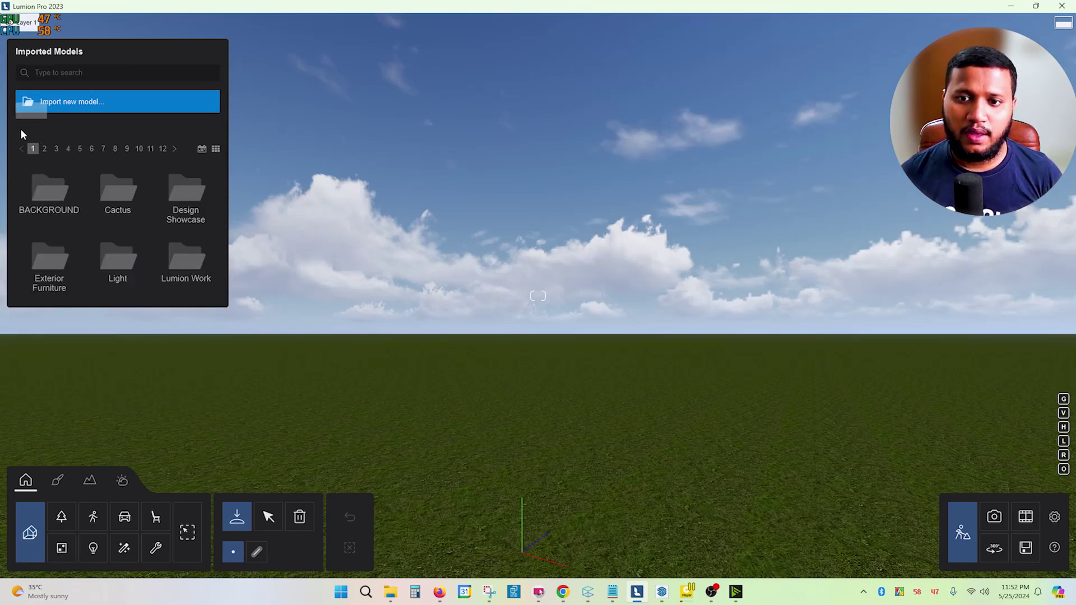
left_click(185, 203)
key("XF86Back")
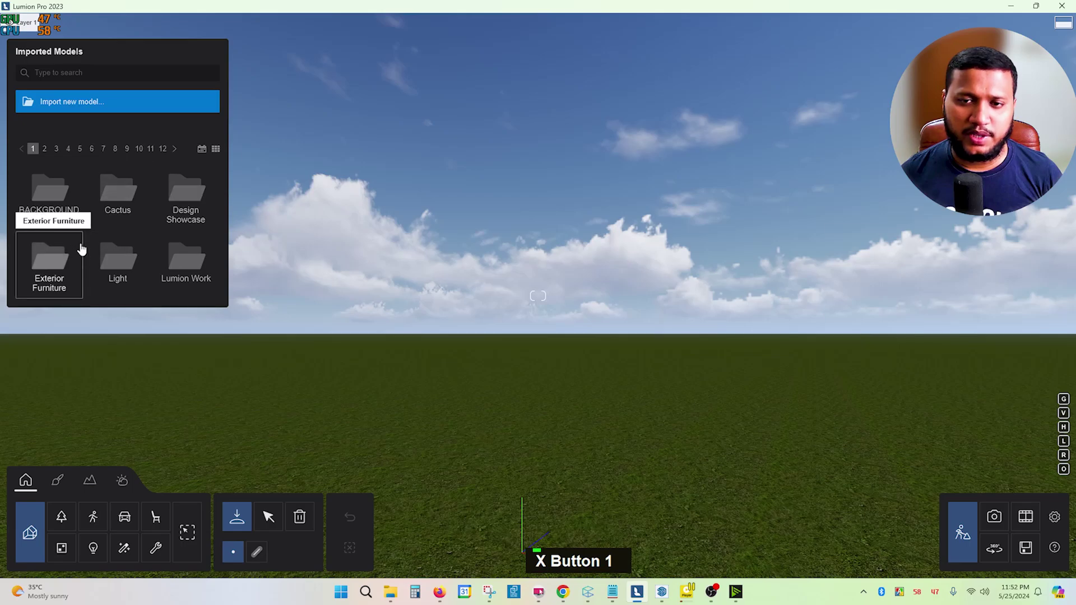
left_click(49, 264)
scroll(129, 233, "down", 1)
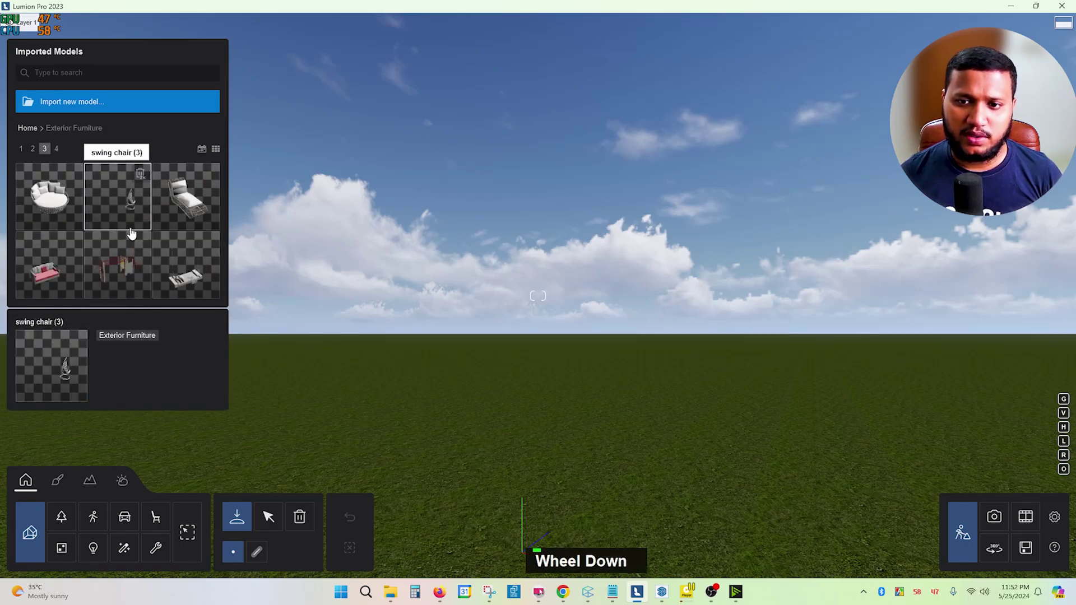
key("XF86Back")
left_click(104, 275)
key("XF86Back")
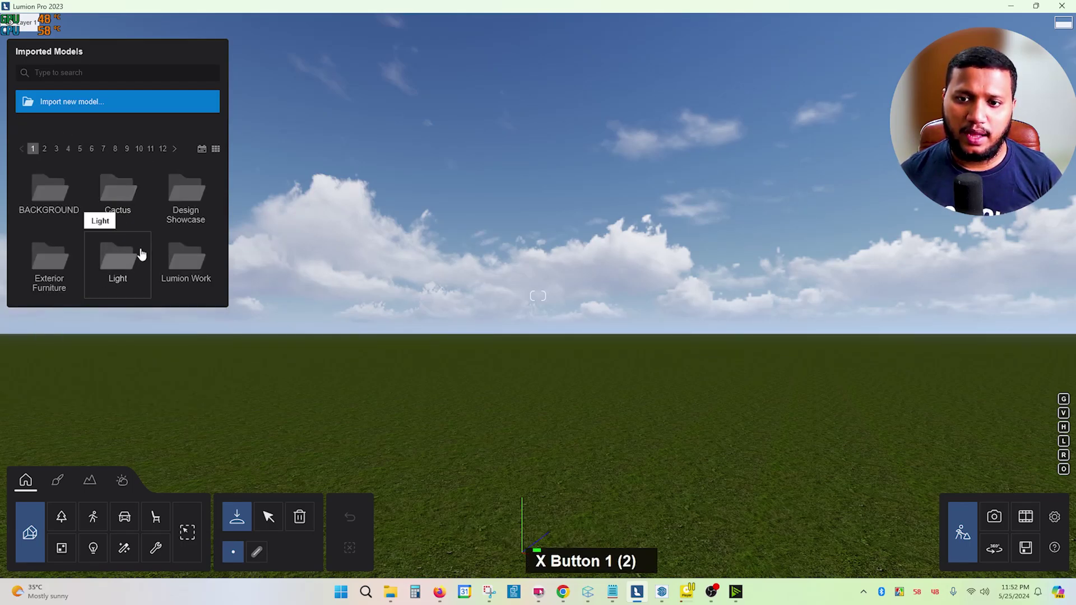
Examine the Lumion Work and Planter folders of the imported models library, and return to the folder overview.
left_click(194, 266)
key("XF86Back")
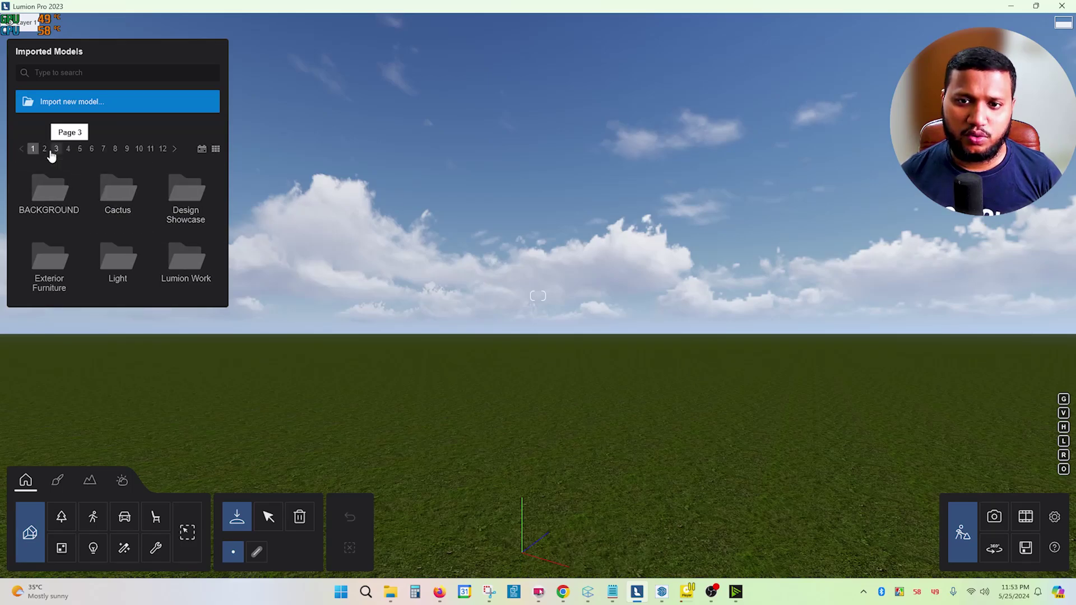
left_click(45, 150)
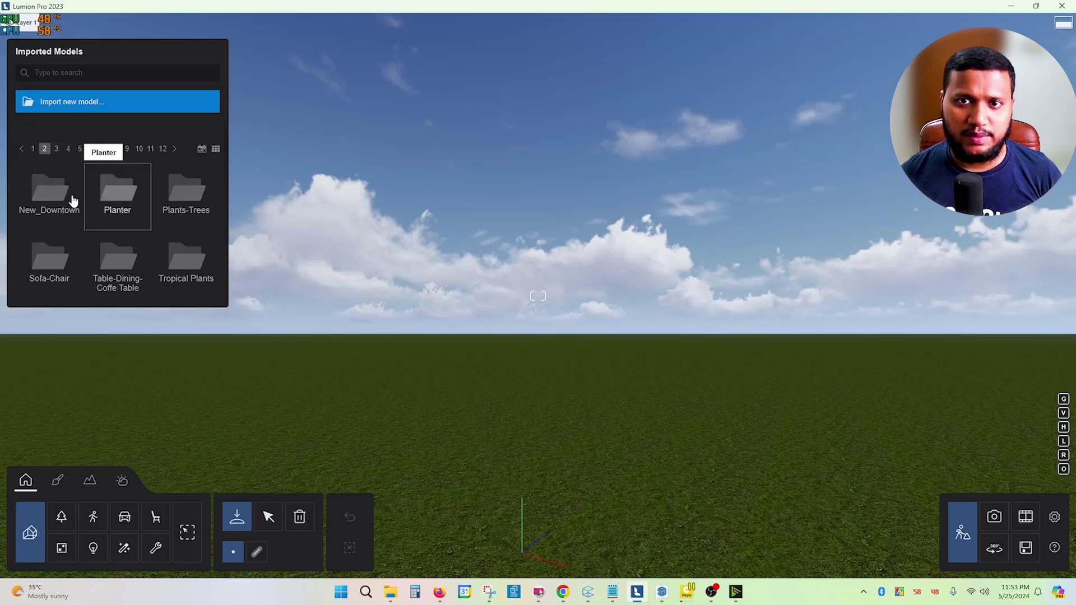
left_click(121, 194)
scroll(101, 231, "down", 1)
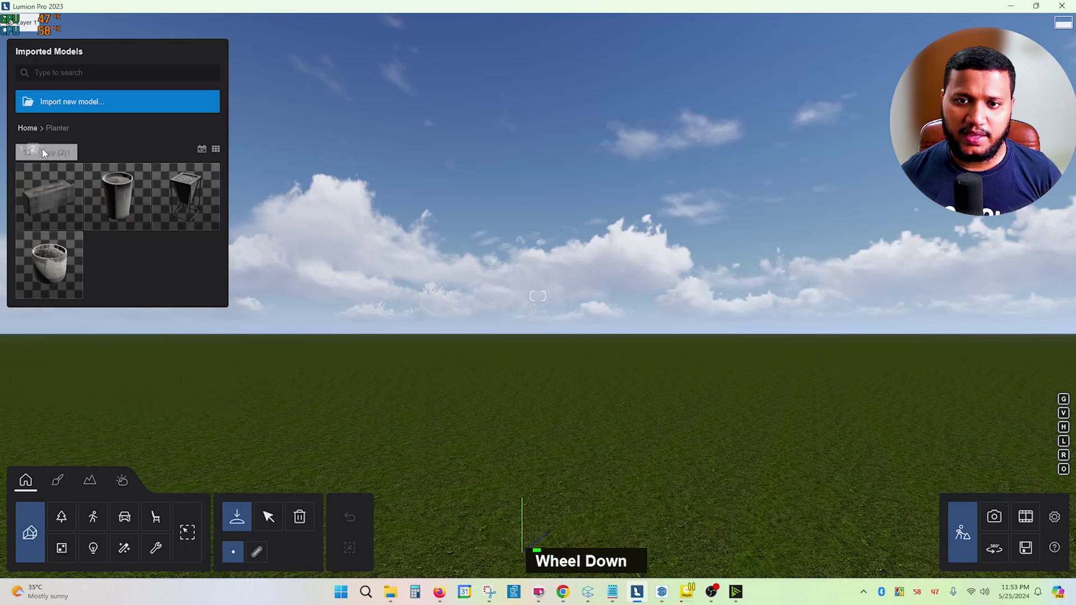
left_click(31, 131)
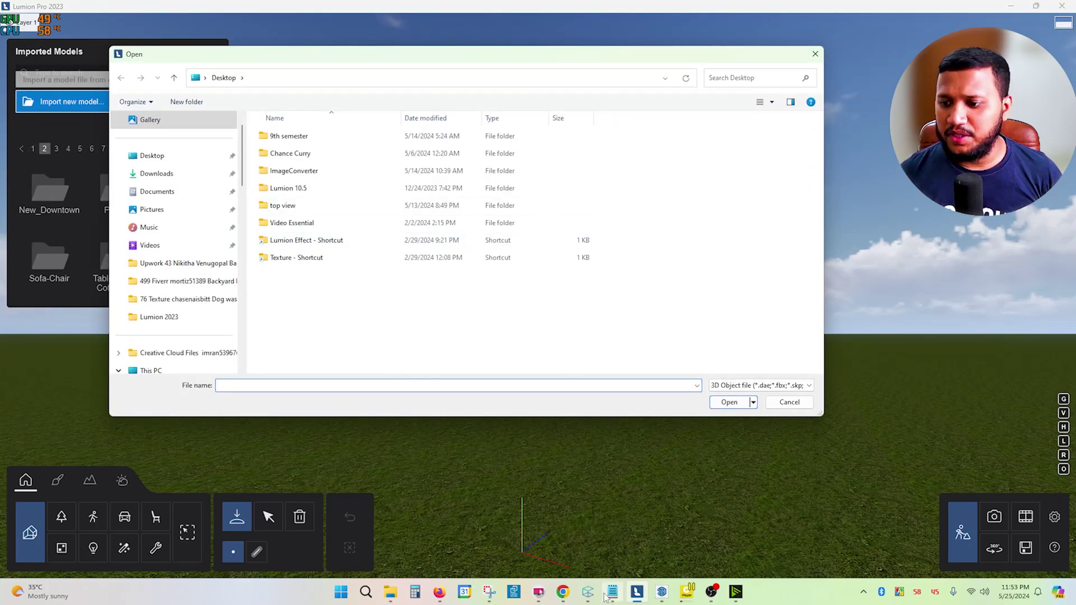
Switch to Connecter and copy the path of the Swing furniture folder.
left_click(608, 594)
left_click(590, 593)
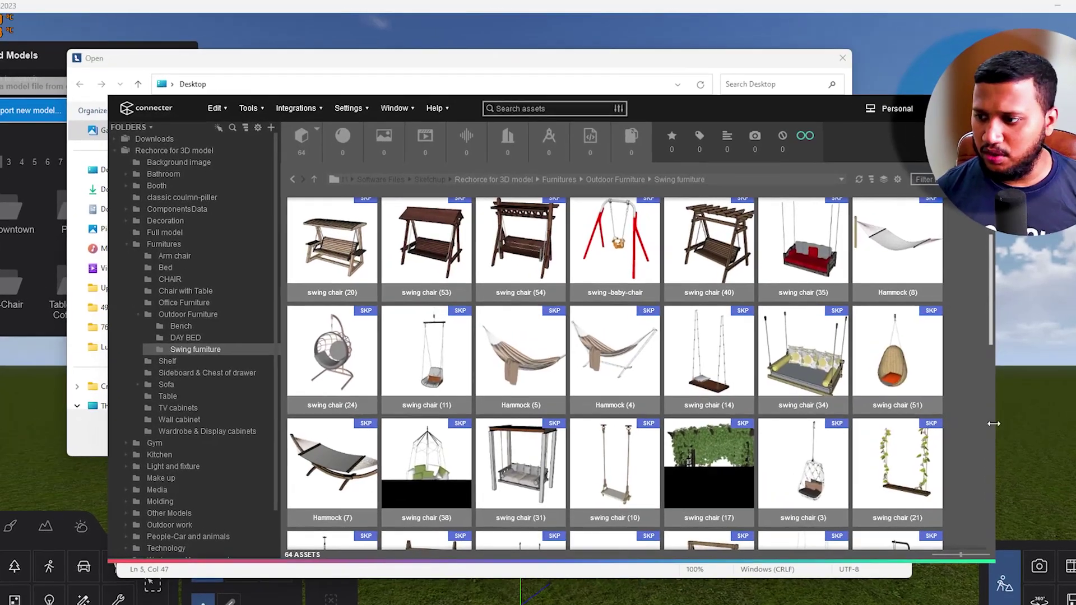
right_click(930, 383)
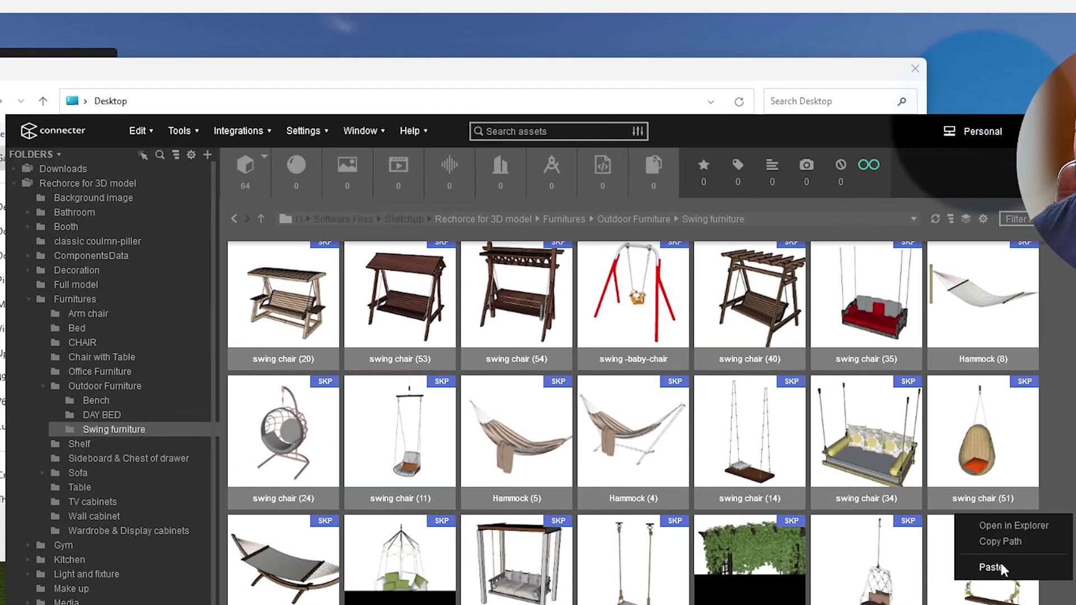
left_click(1001, 541)
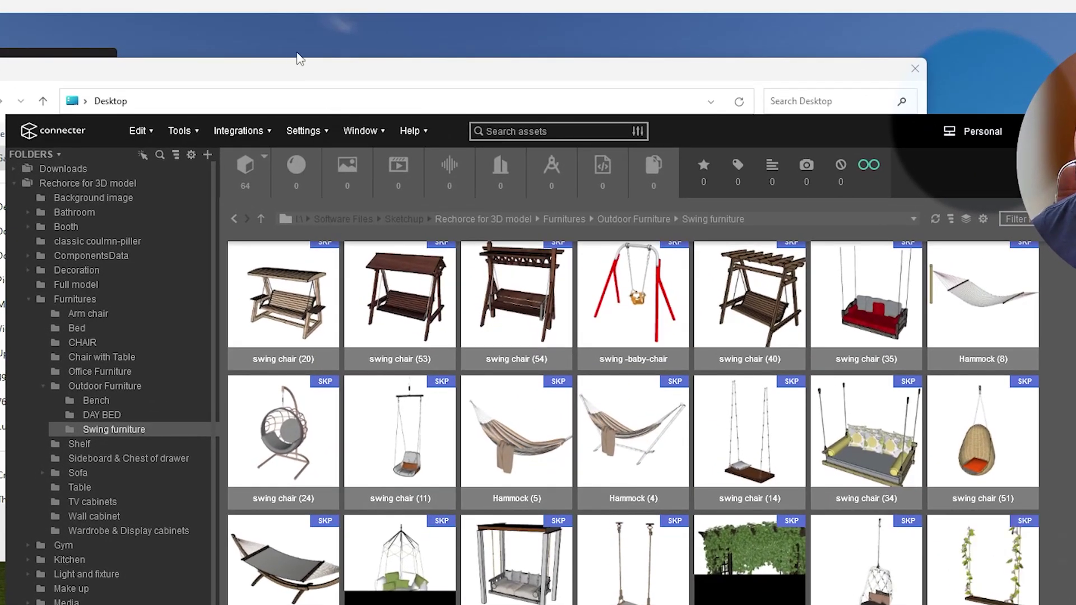
Point Lumion's model import file dialog to the copied Swing furniture folder path.
left_click(280, 101)
left_click(238, 100)
key("ctrl+v")
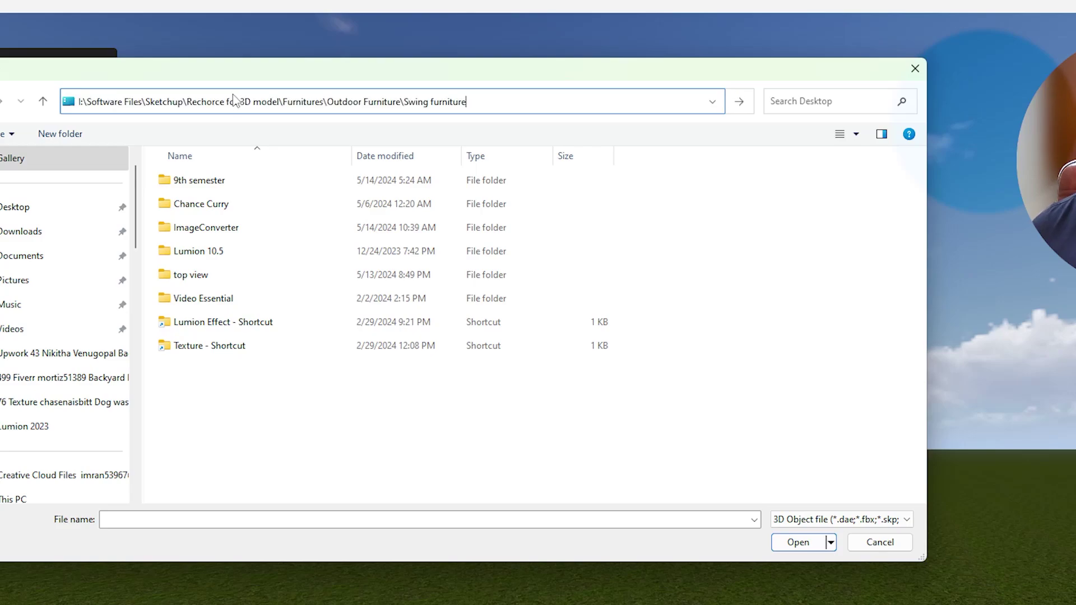
key("Return")
Open the file swing chair (24).skp for import.
scroll(395, 298, "down", 8)
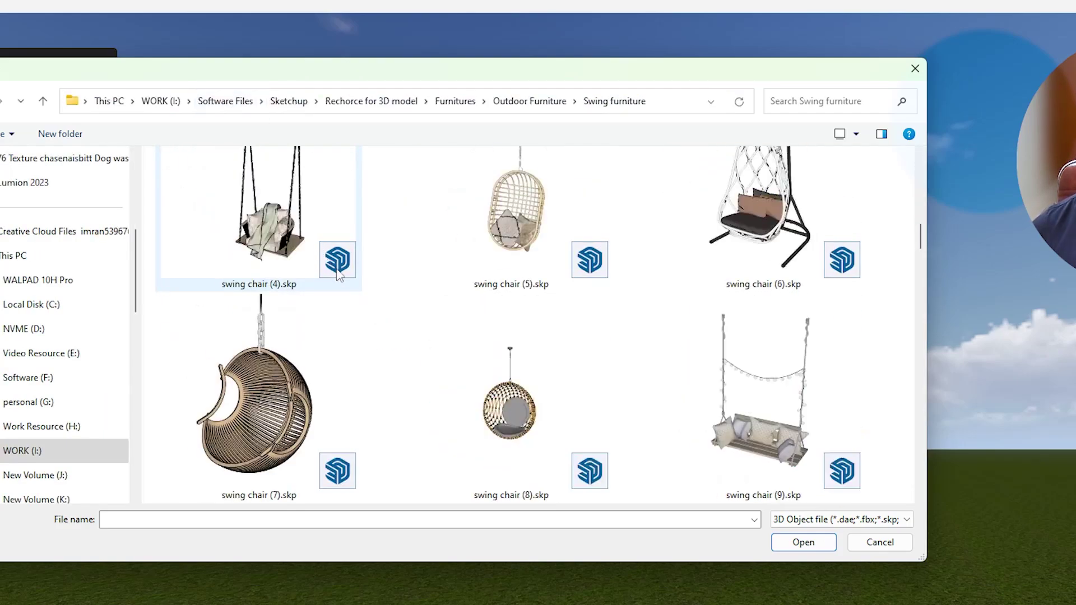
scroll(394, 301, "down", 5)
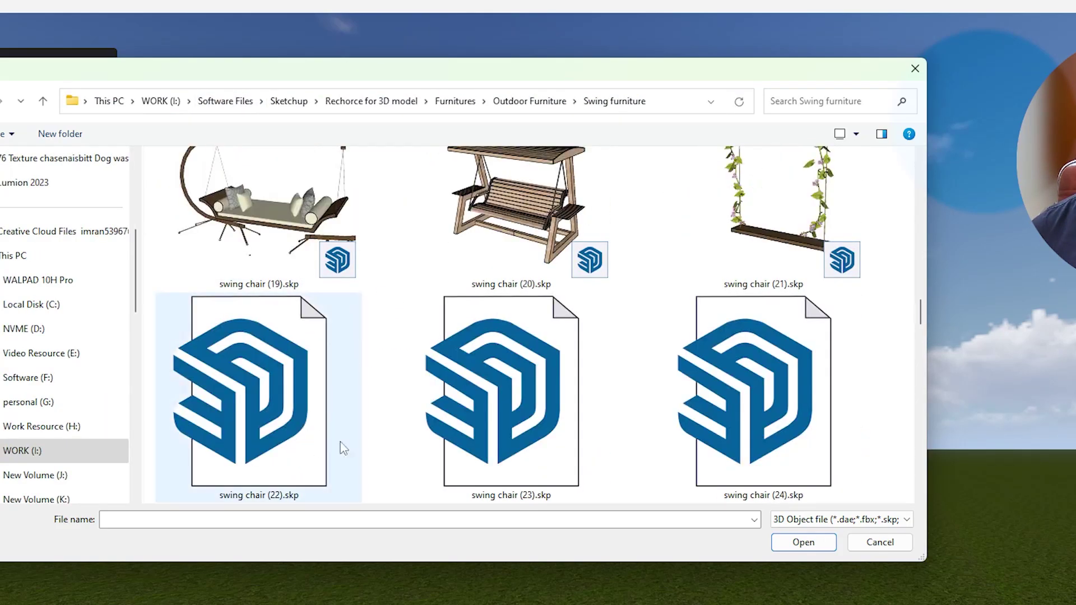
scroll(650, 438, "down", 1)
left_click(757, 255)
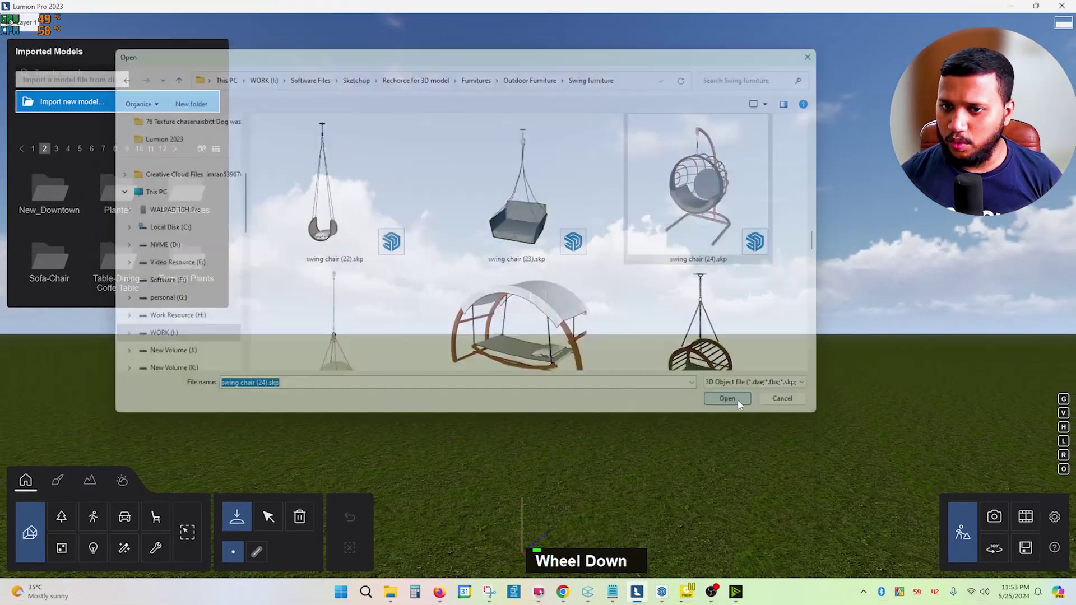
left_click(785, 493)
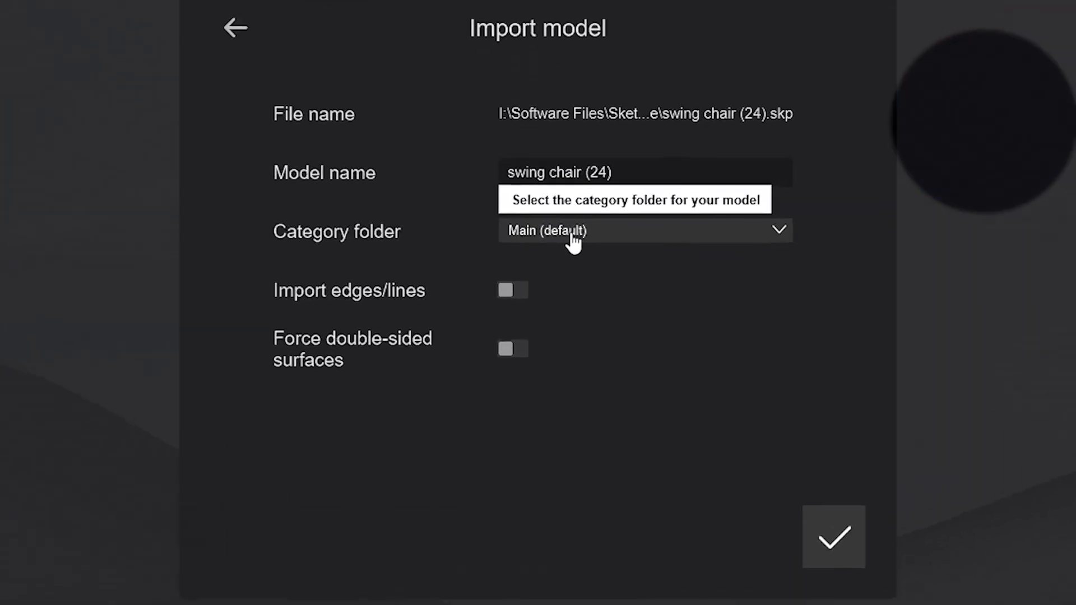
Set the category folder to Exterior Furniture, check the new folder option, and import the swing chair (24) model.
left_click(540, 231)
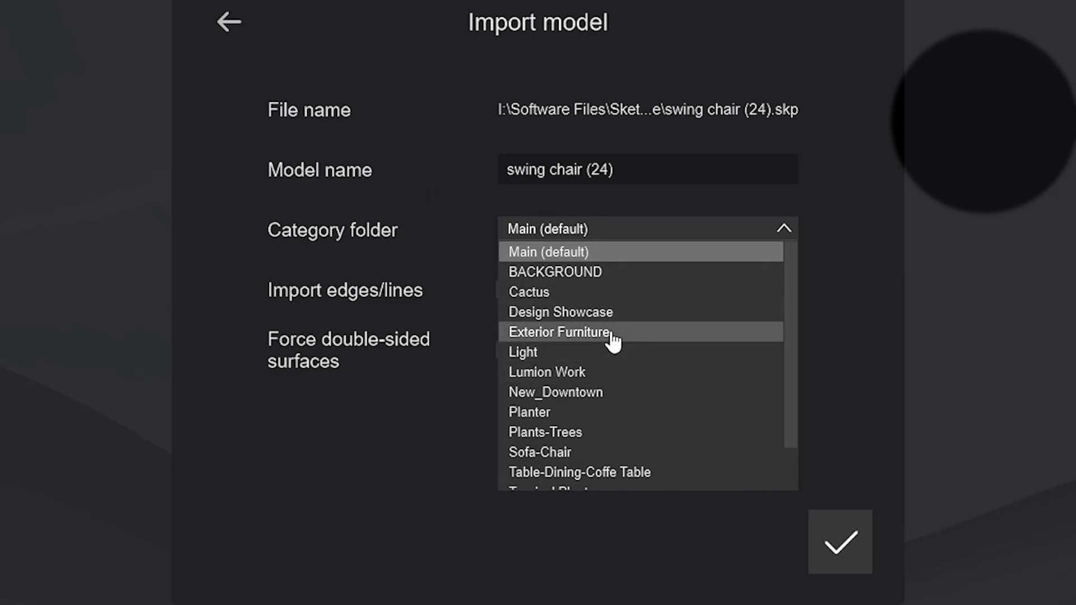
left_click(561, 333)
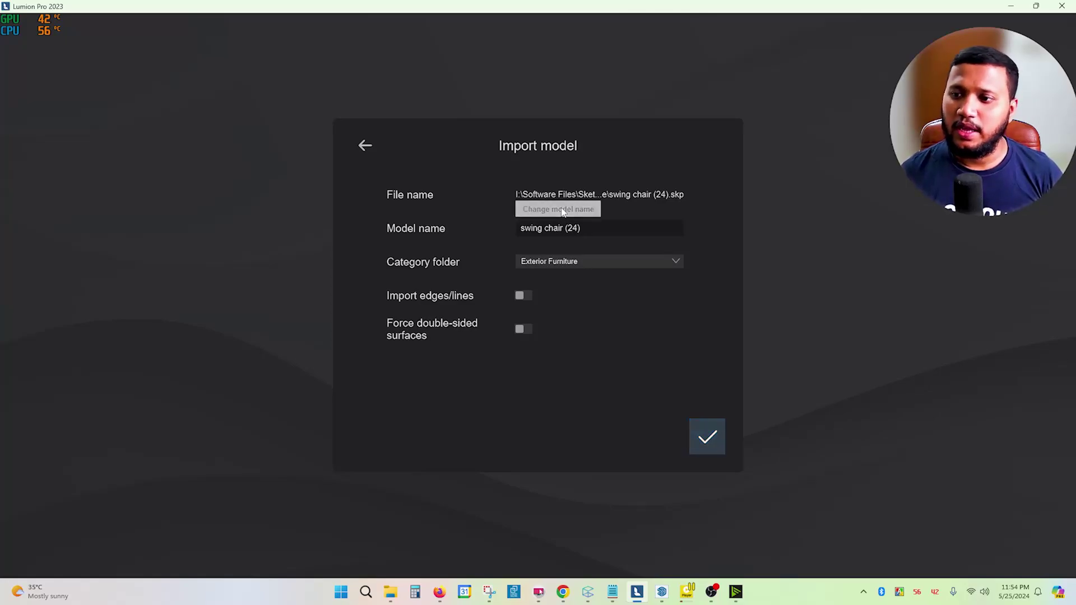
left_click(576, 262)
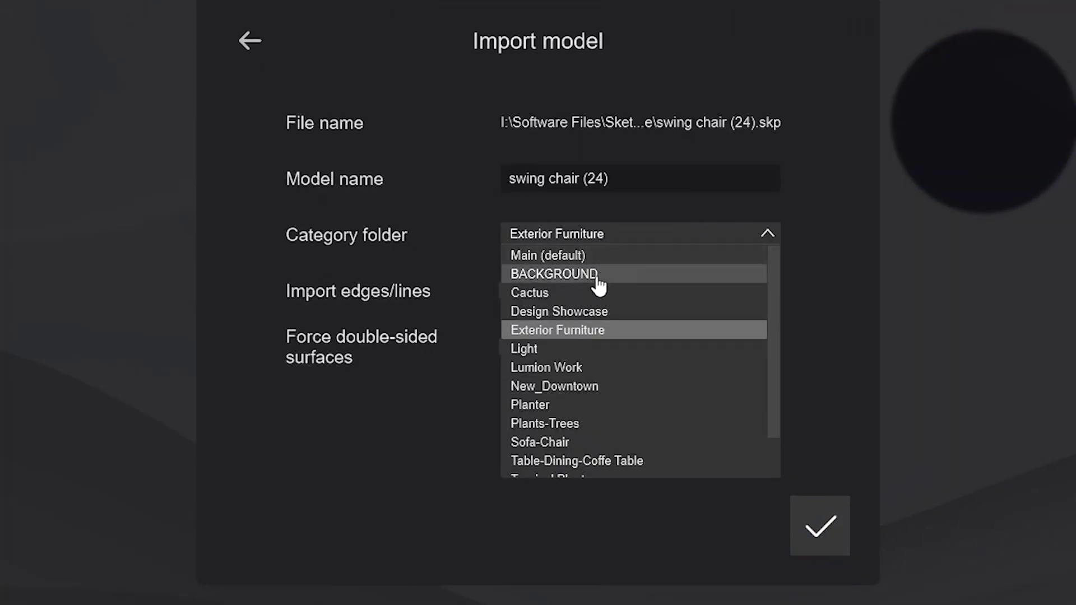
scroll(596, 401, "down", 2)
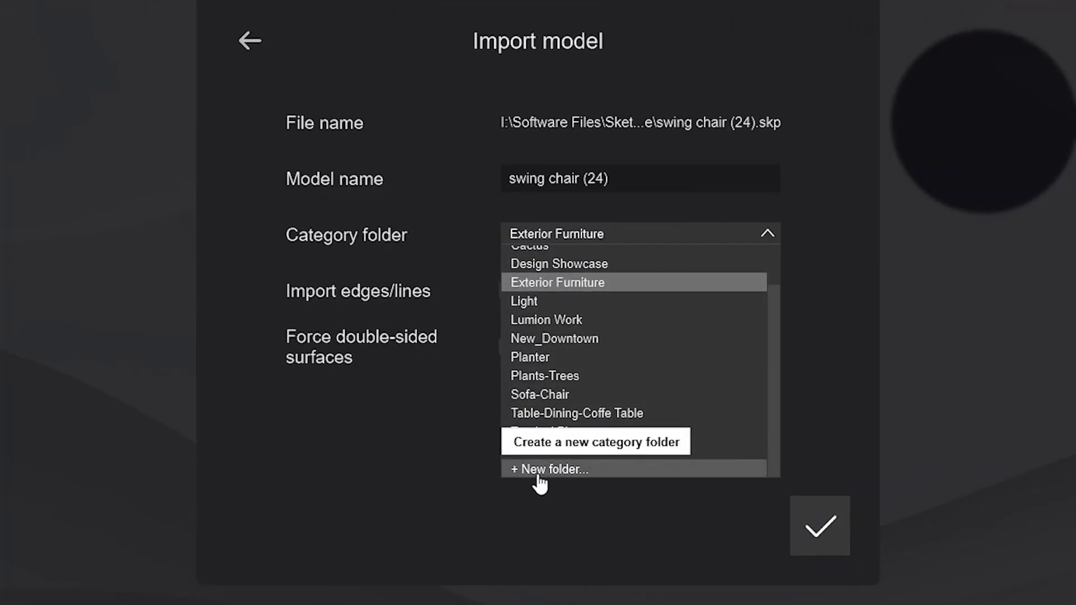
left_click(689, 234)
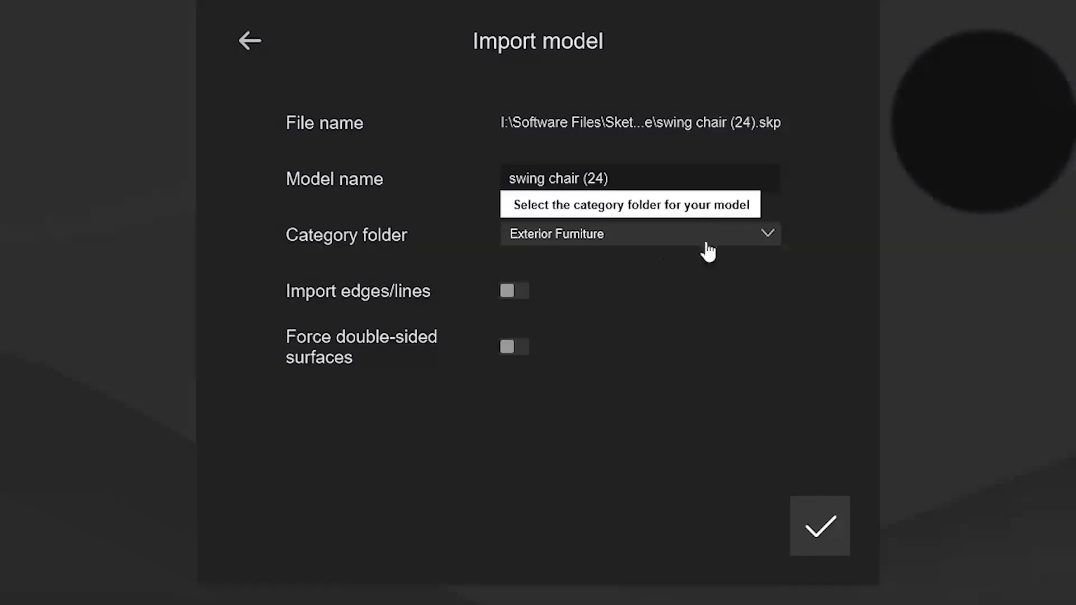
left_click(824, 545)
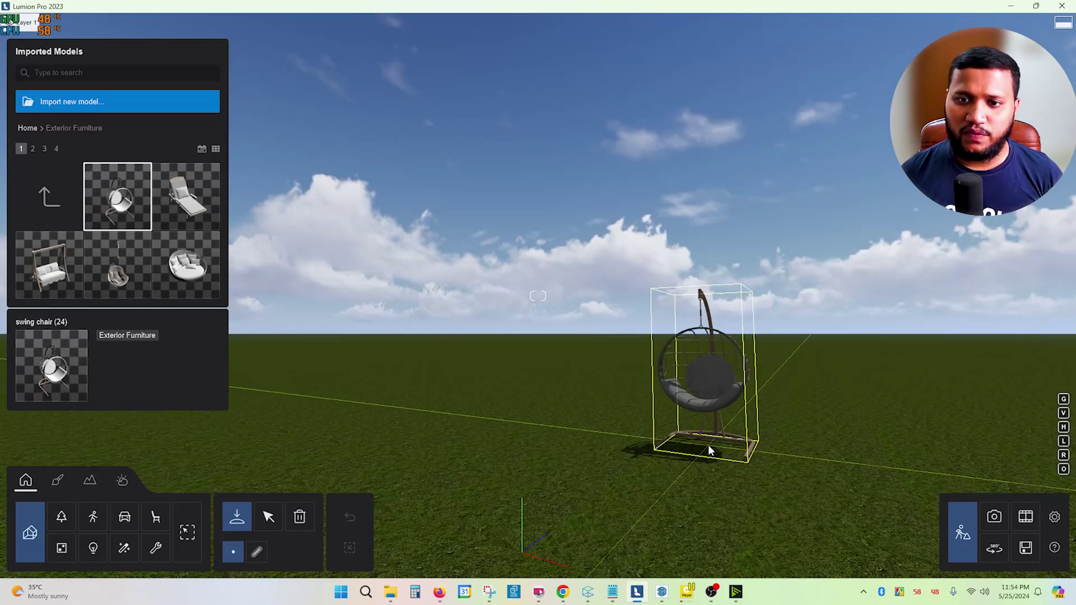
Place the imported swing chair on the grass and select it up close.
right_click_drag(490, 374, 531, 410)
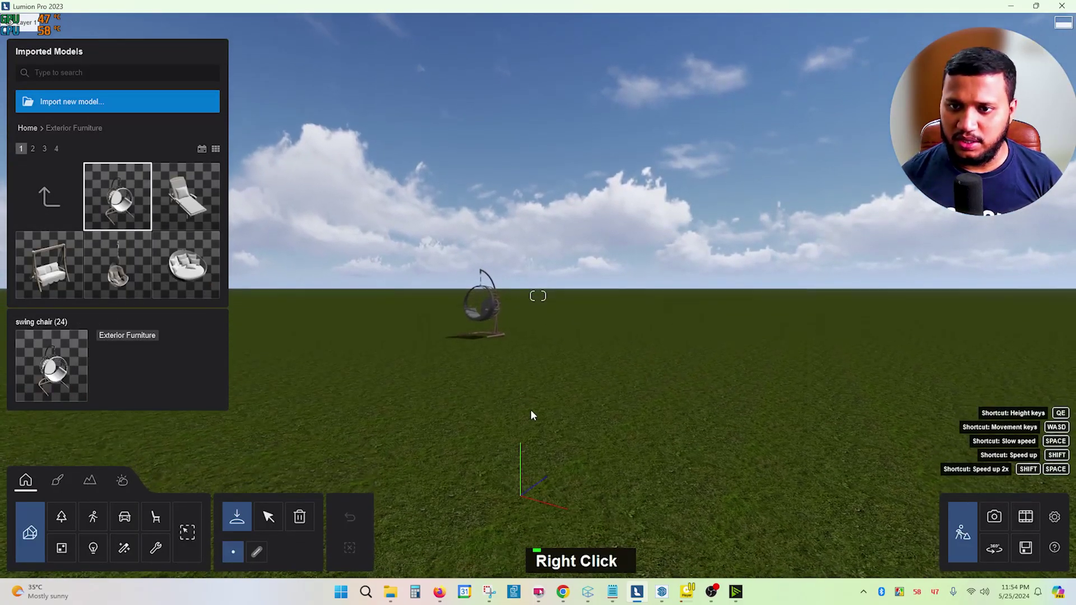
left_click(513, 434)
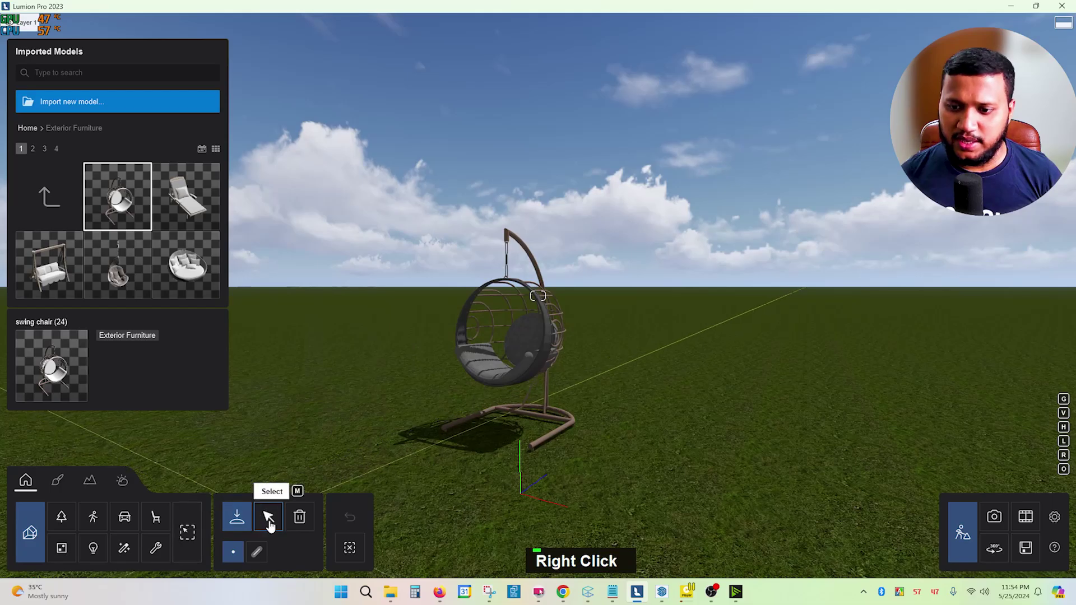
left_click(269, 517)
scroll(481, 384, "up", 3)
scroll(520, 416, "down", 3)
scroll(530, 415, "down", 5)
mouse_move(519, 416)
right_mouse_down()
mouse_move(532, 399)
mouse_move(508, 421)
right_mouse_up()
scroll(532, 399, "up", 4)
left_click(508, 421)
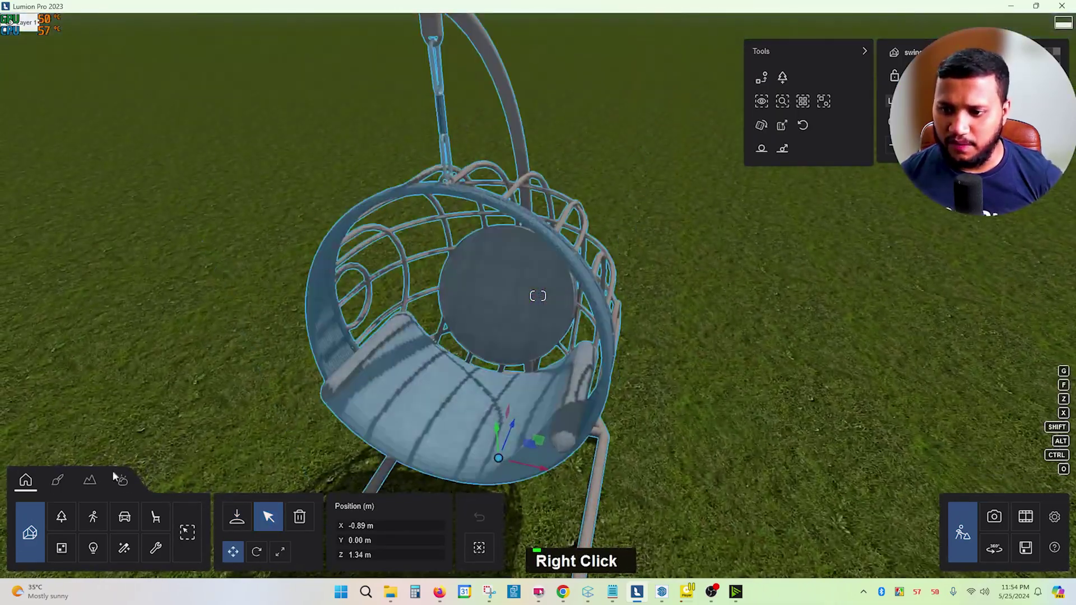
Edit the seat cushion's Tecido solare1 material and set its map scale to 0.7 m.
left_click(57, 481)
scroll(419, 372, "up", 6)
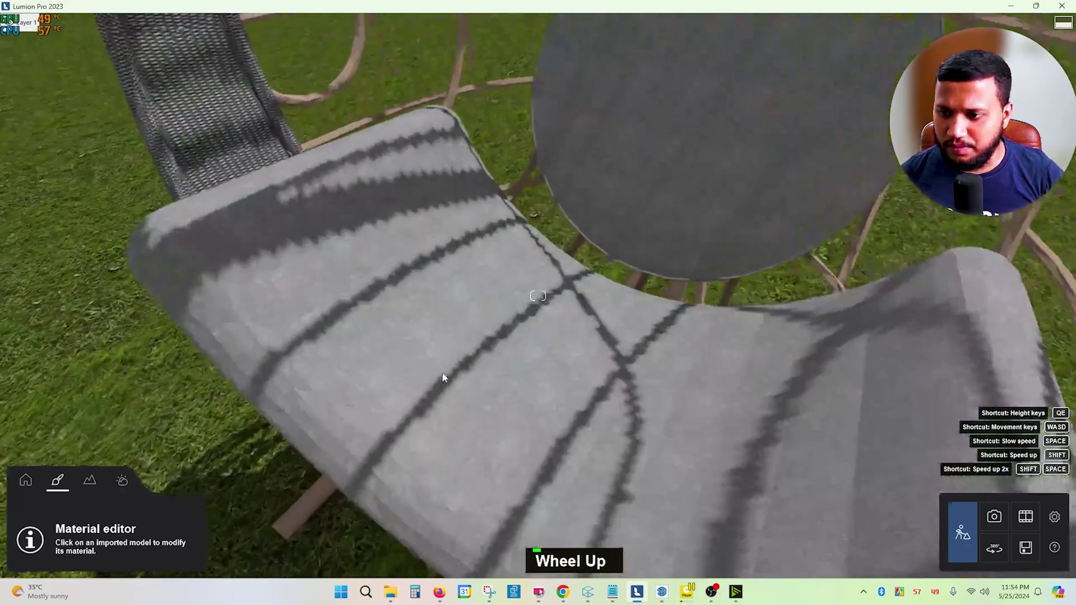
double_click(443, 374)
left_click_drag(34, 162, 61, 163)
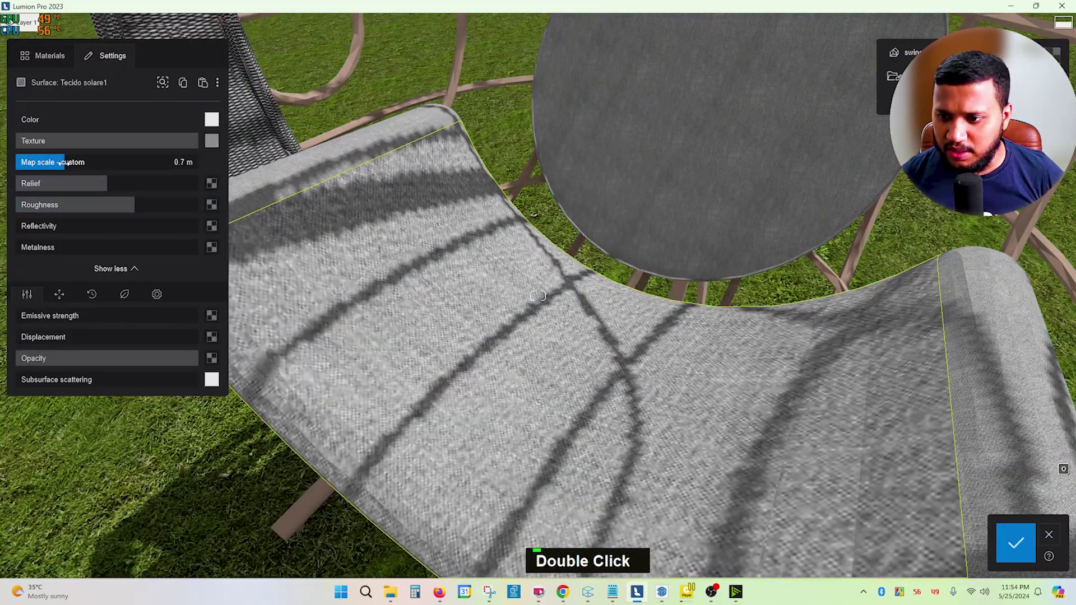
Copy the Tecido solare1 material and paste it onto the Tecido solares 2 surface of the cushion ends and round pillow.
right_click_drag(538, 337, 596, 322)
scroll(596, 321, "down", 4)
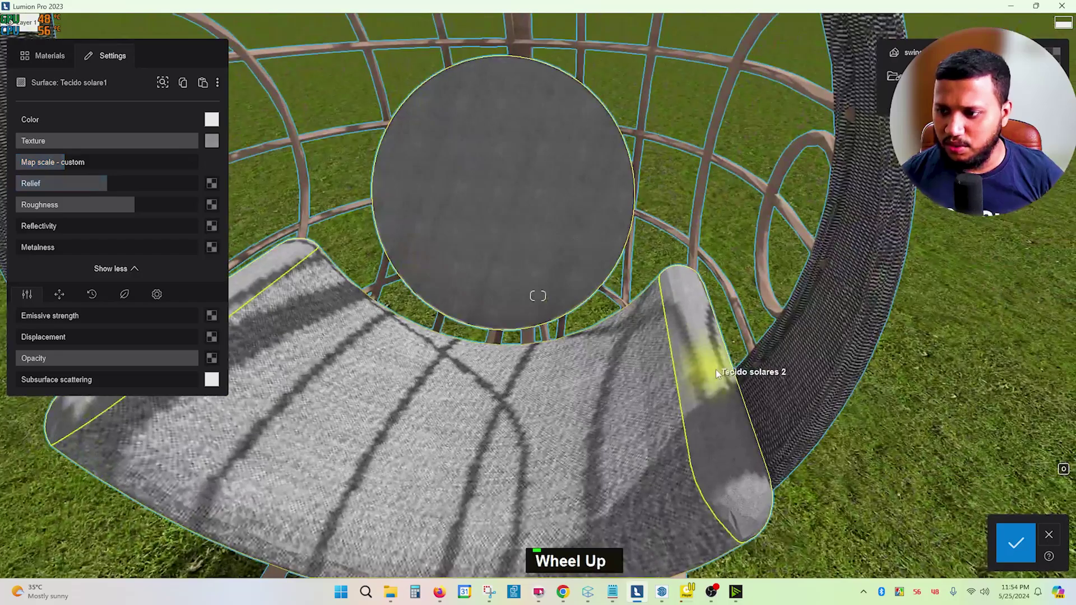
double_click(716, 373)
double_click(641, 392)
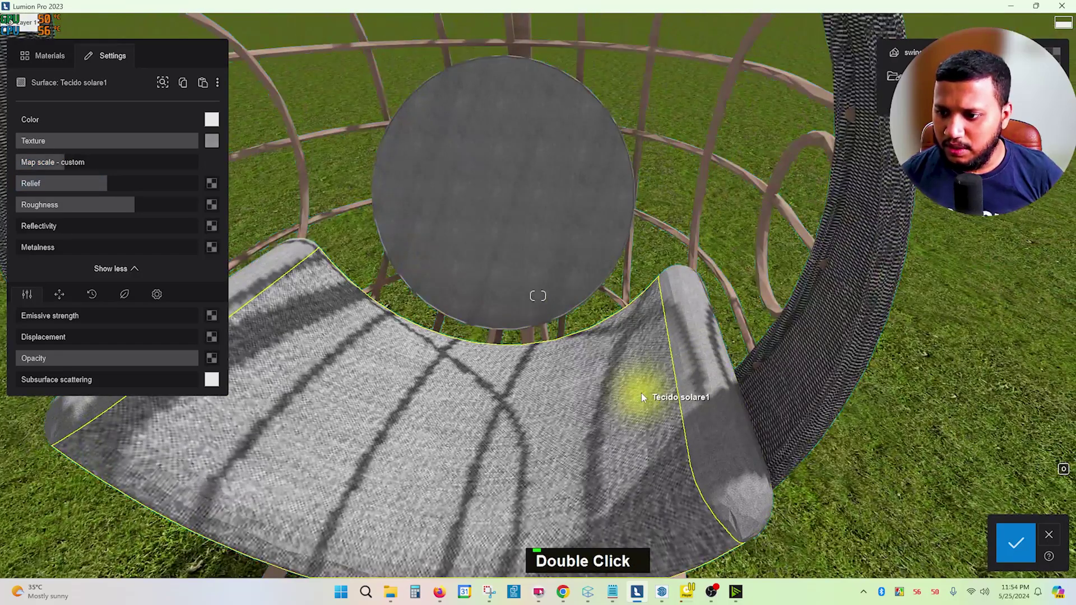
left_click(184, 83)
double_click(717, 348)
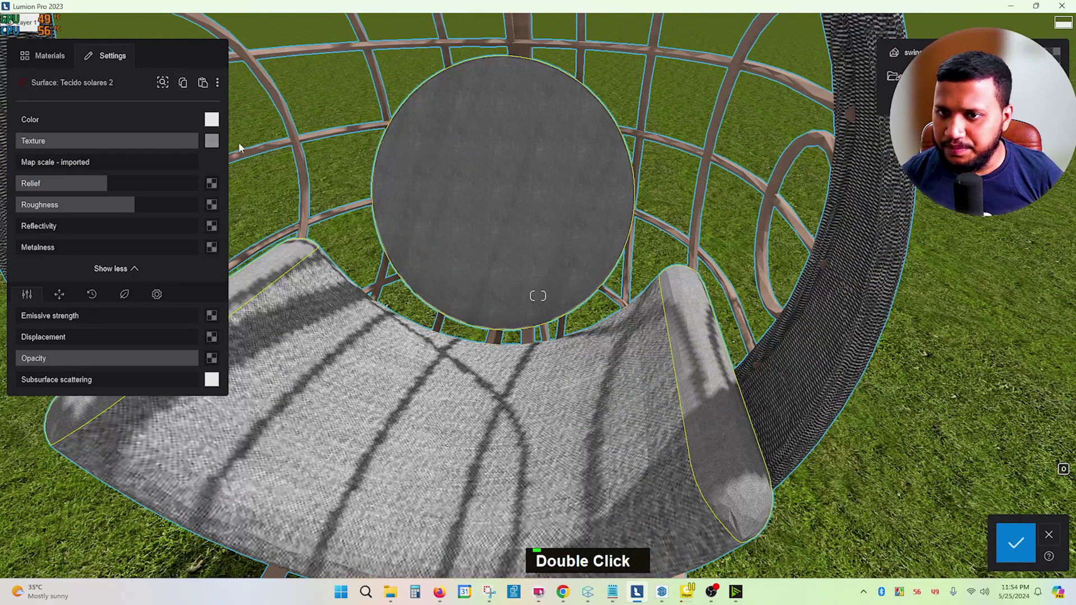
left_click(203, 82)
Change the chair's woven outer ring material to a mid grey color and lower its texture strength to about 60%.
right_click_drag(500, 203, 469, 346)
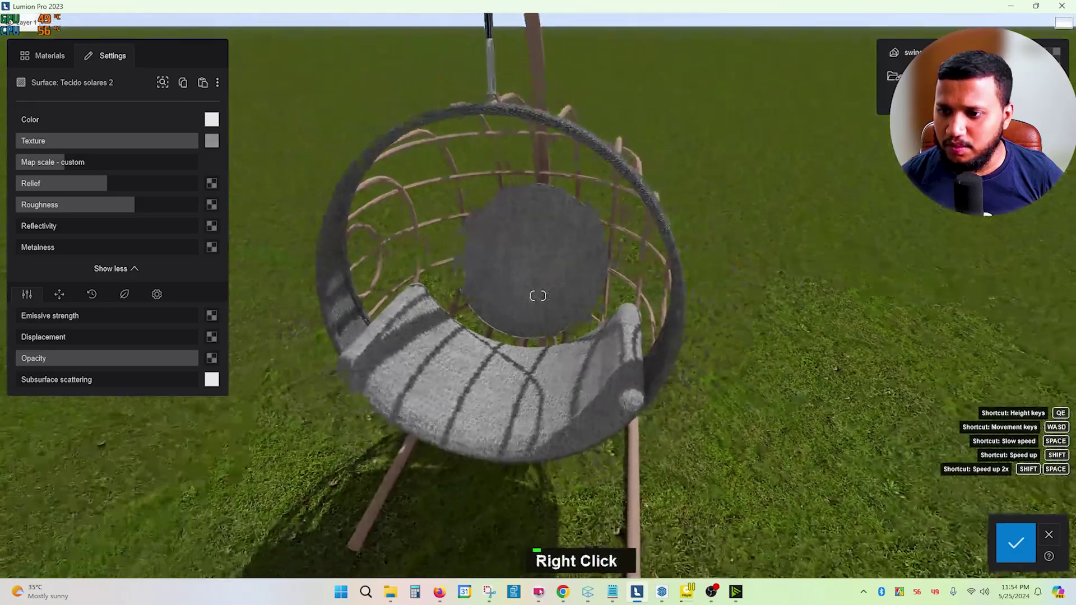
scroll(470, 345, "up", 3)
scroll(470, 343, "up", 2)
scroll(348, 324, "down", 3)
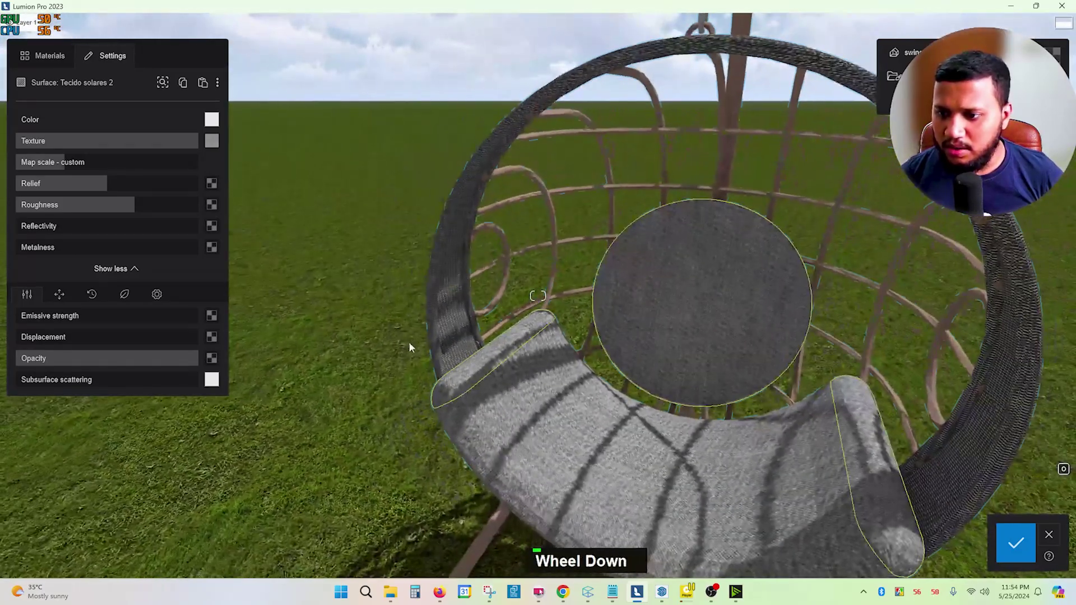
double_click(456, 313)
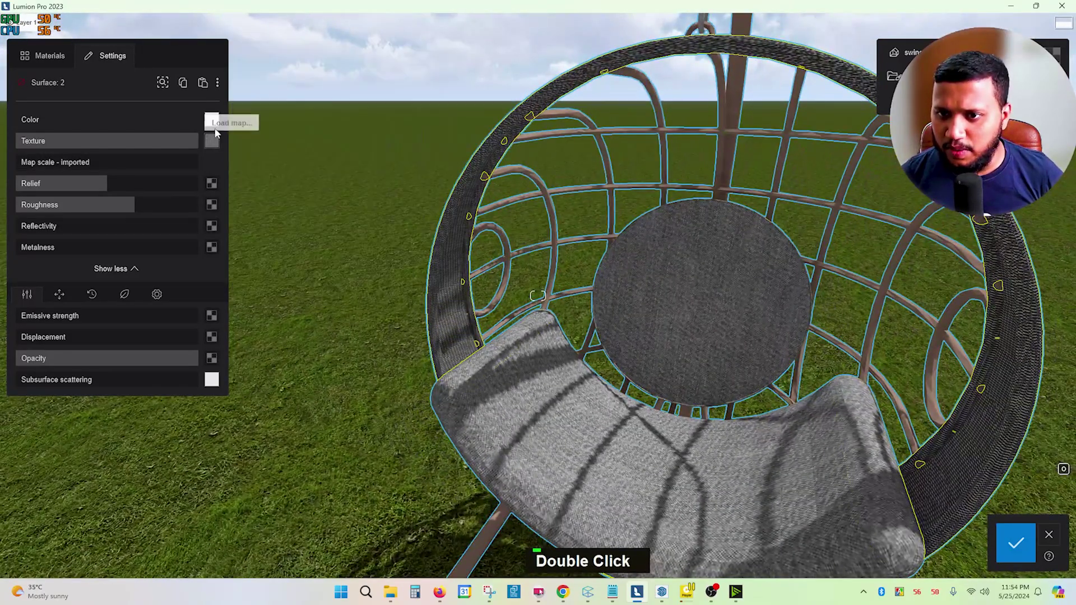
left_click(214, 126)
left_click(244, 162)
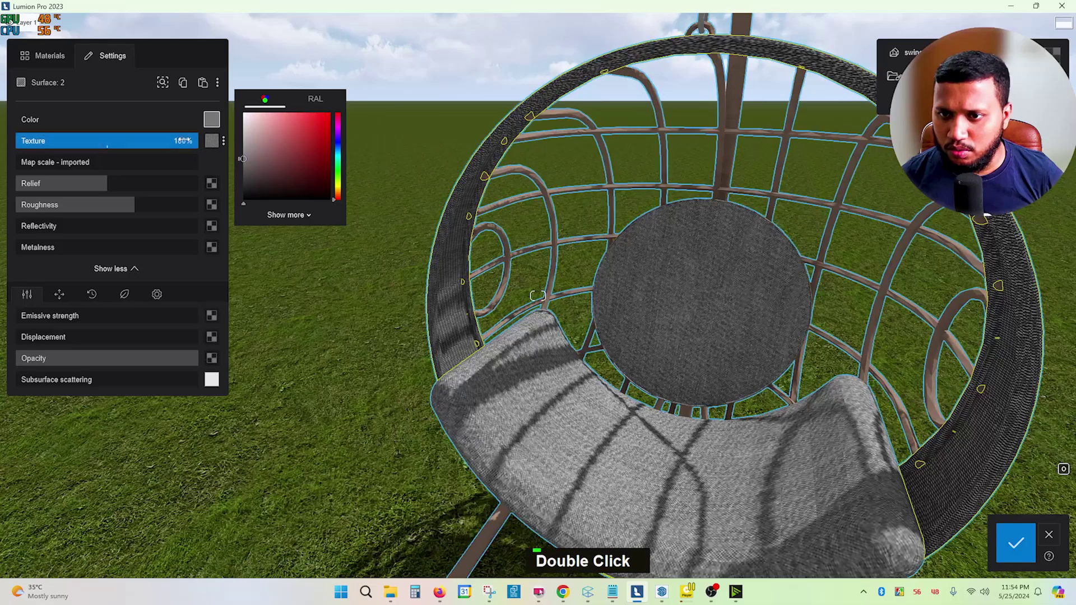
left_click_drag(197, 141, 173, 142)
Apply the Aluminium metal material to the swing chair's brown frame and cage bars, surface 1.
scroll(826, 215, "down", 8)
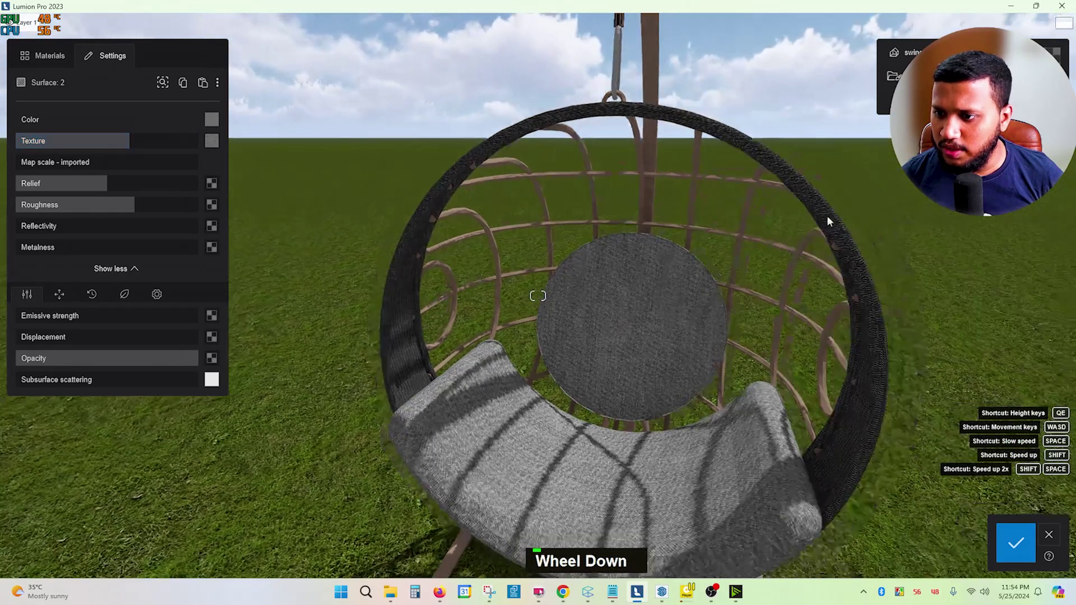
right_click_drag(827, 216, 496, 311)
scroll(610, 440, "up", 3)
scroll(495, 312, "up", 3)
scroll(496, 311, "up", 3)
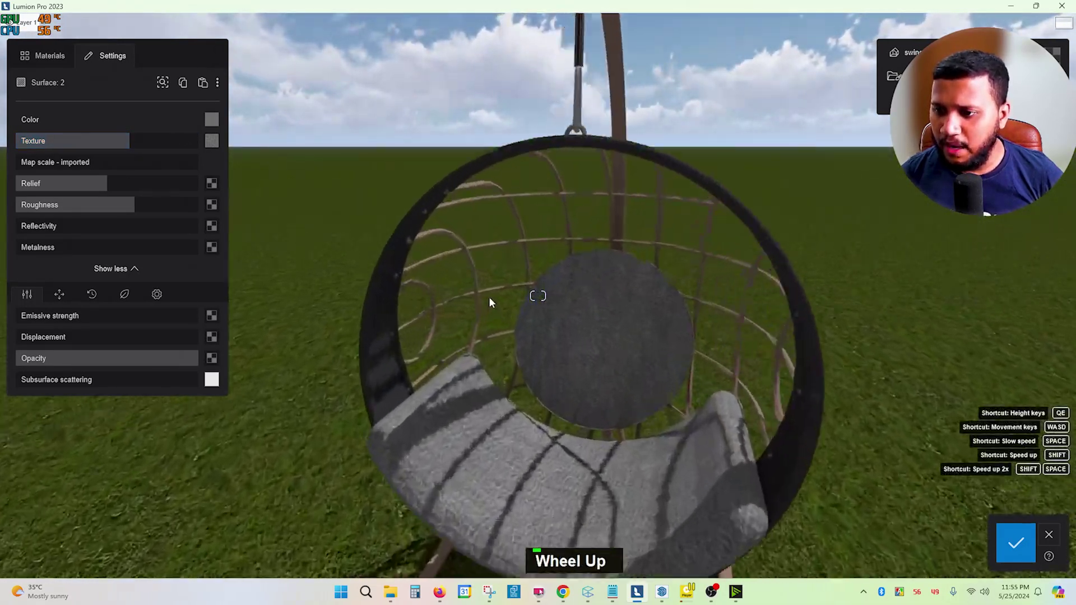
left_click(468, 286)
scroll(466, 284, "down", 2)
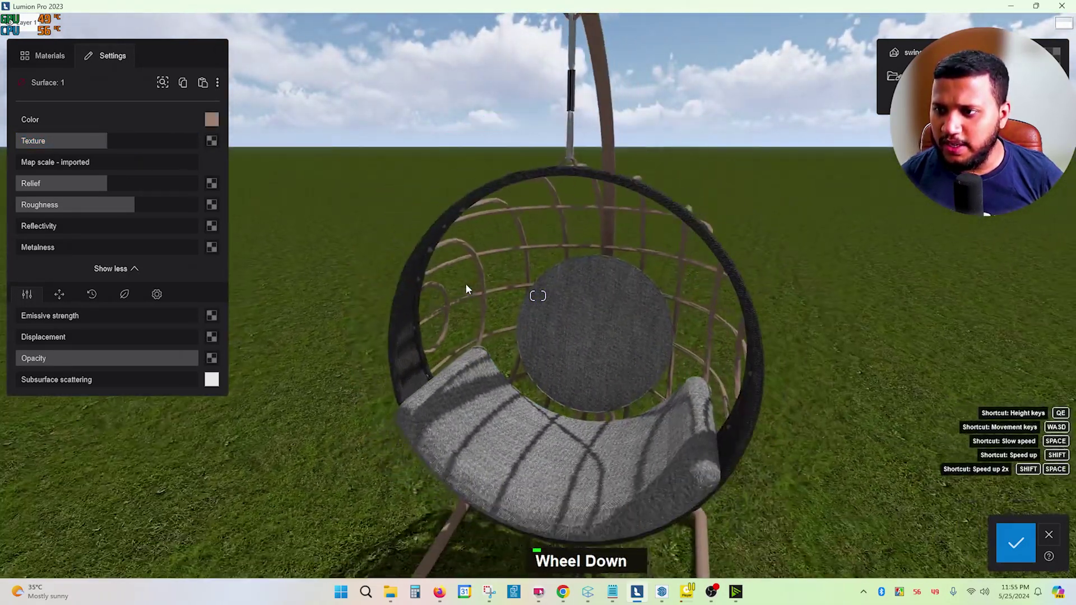
scroll(465, 284, "down", 4)
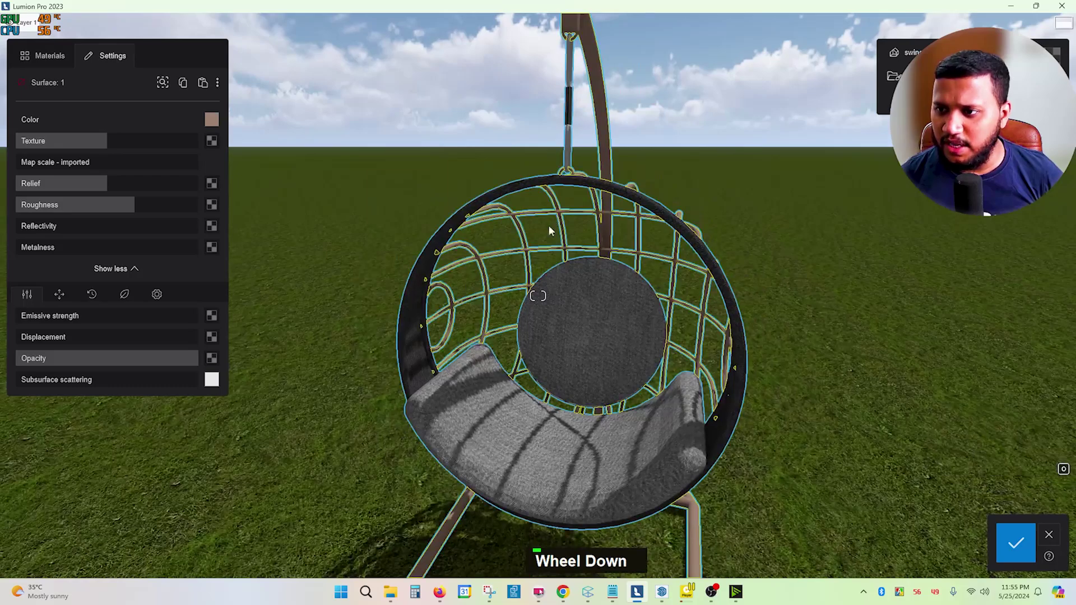
double_click(463, 497)
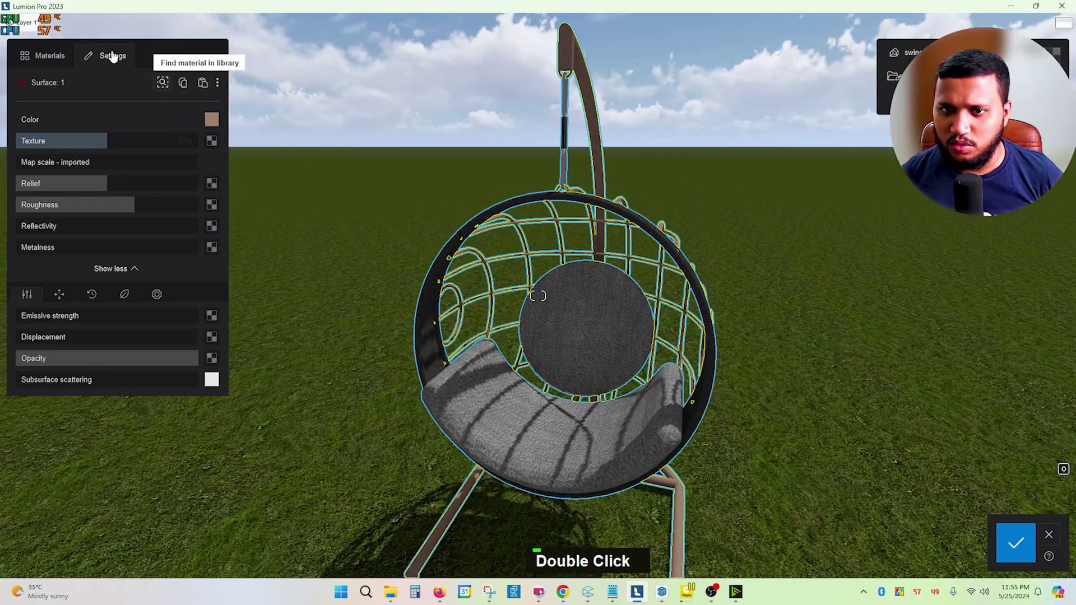
left_click(57, 62)
left_click(151, 177)
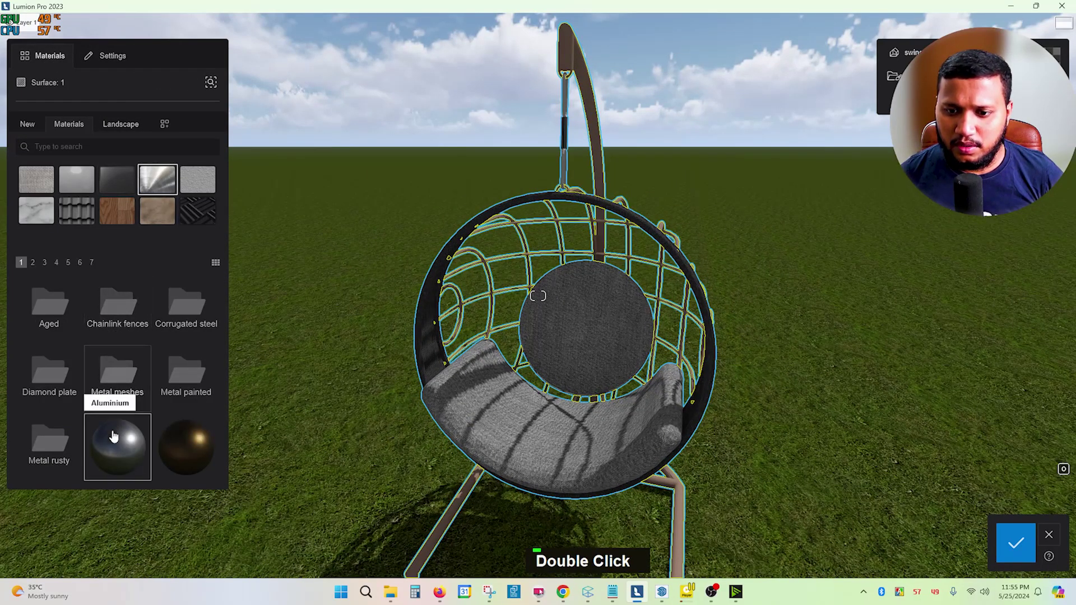
left_click(118, 447)
Lower the aluminium frame material's map scale to 0.0 m.
scroll(575, 245, "up", 3)
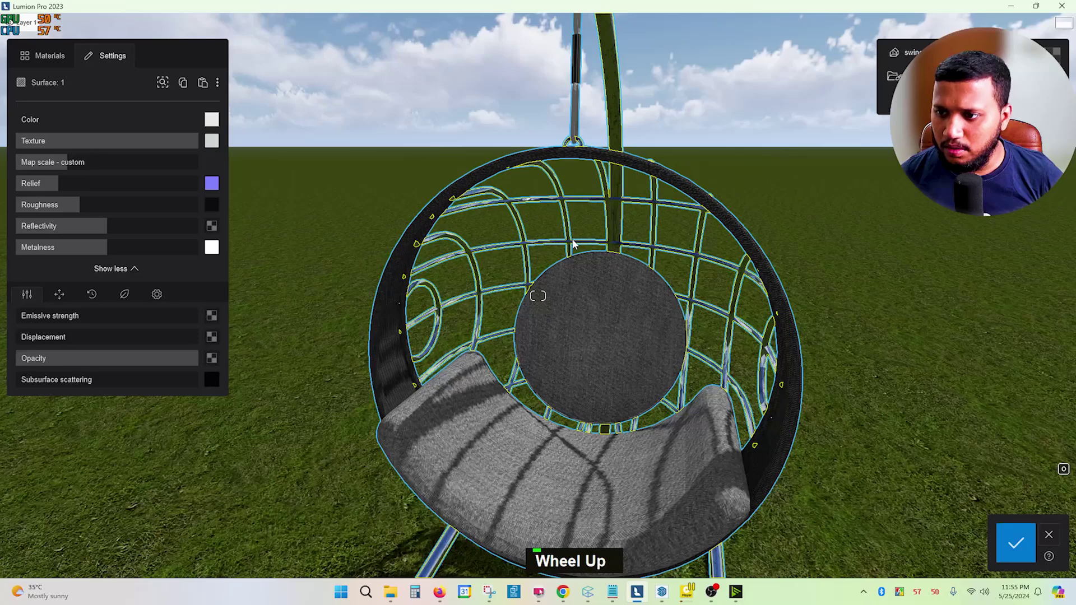
double_click(573, 245)
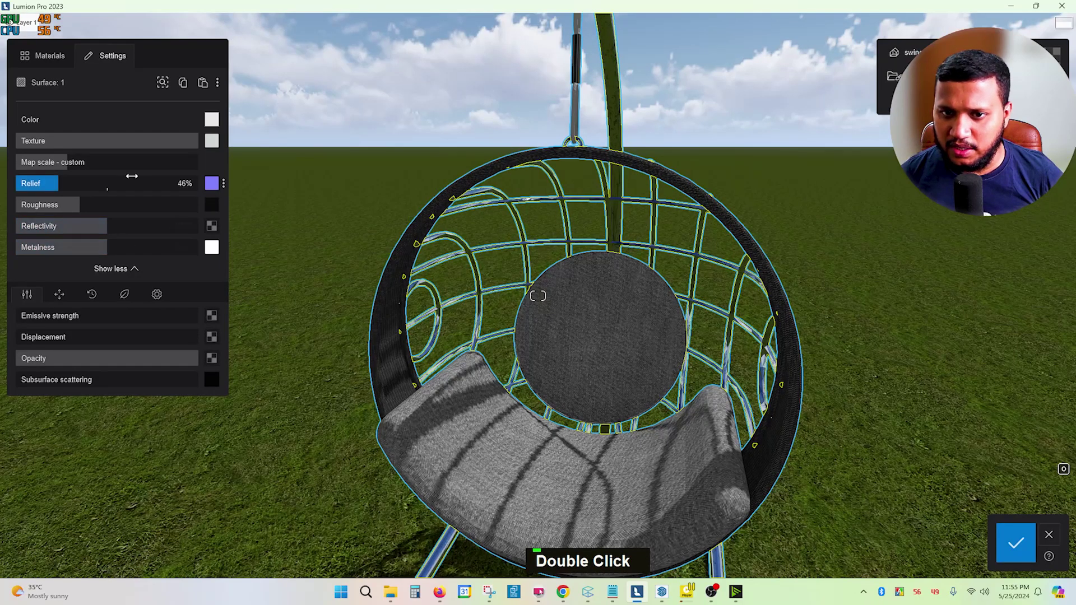
left_click_drag(54, 164, 41, 163)
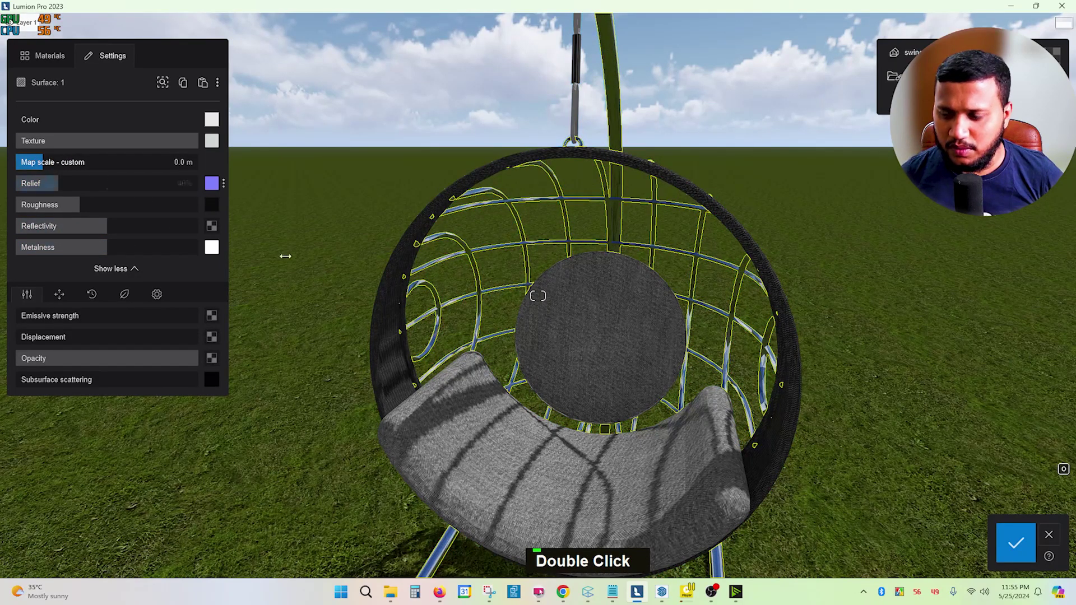
right_click(497, 312)
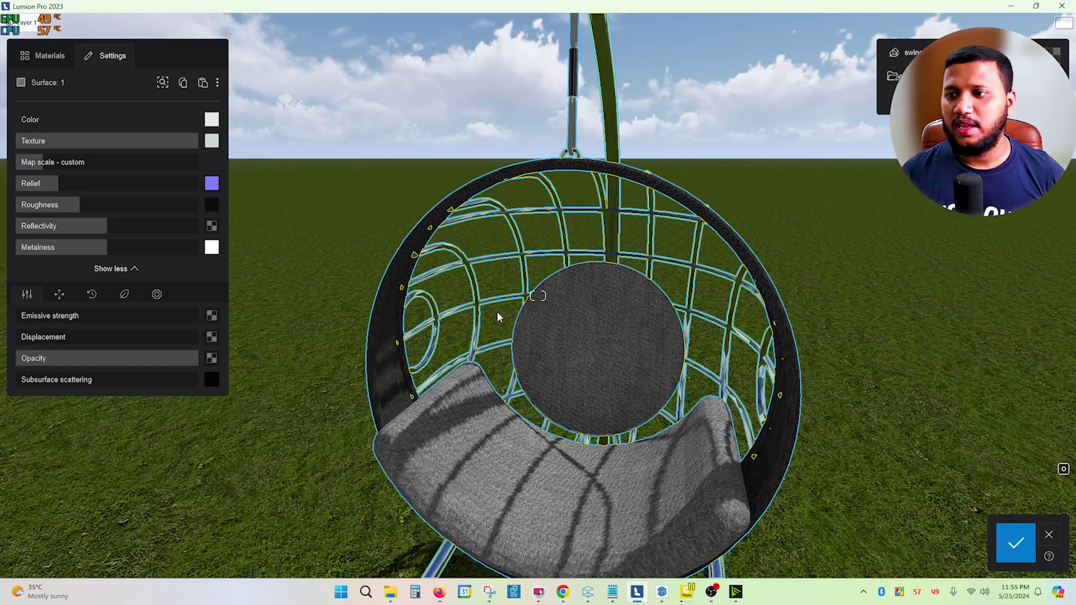
Try to copy the frame's aluminium material onto the Generic1 hanging links above the chair.
scroll(500, 311, "down", 2)
scroll(503, 305, "up", 2)
key("q")
right_click_drag(537, 259, 554, 348)
scroll(523, 273, "up", 6)
scroll(524, 296, "up", 2)
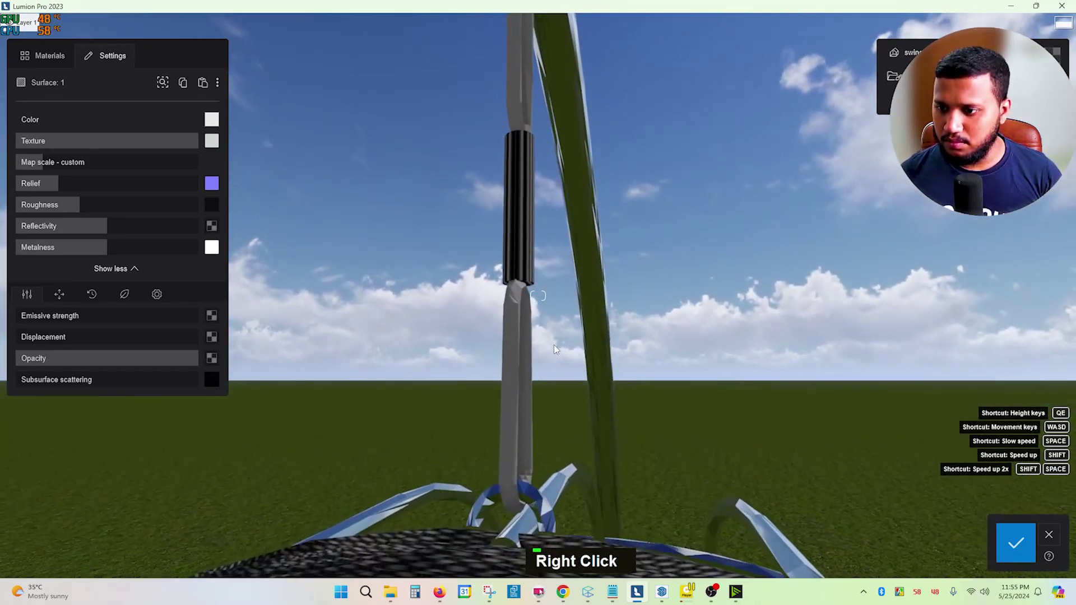
scroll(554, 344, "down", 3)
double_click(589, 300)
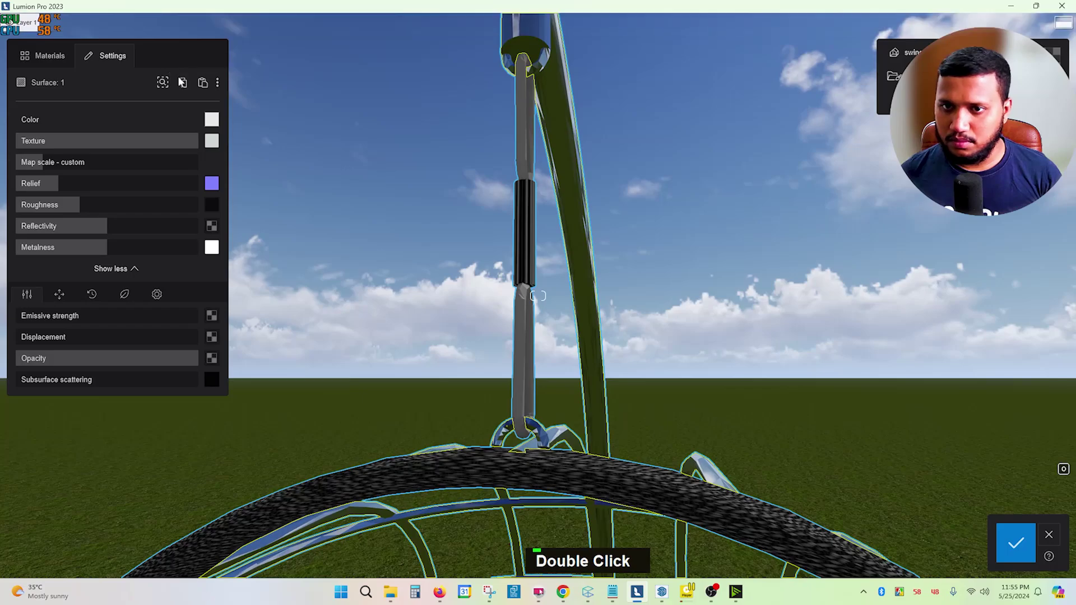
left_click(162, 83)
double_click(529, 397)
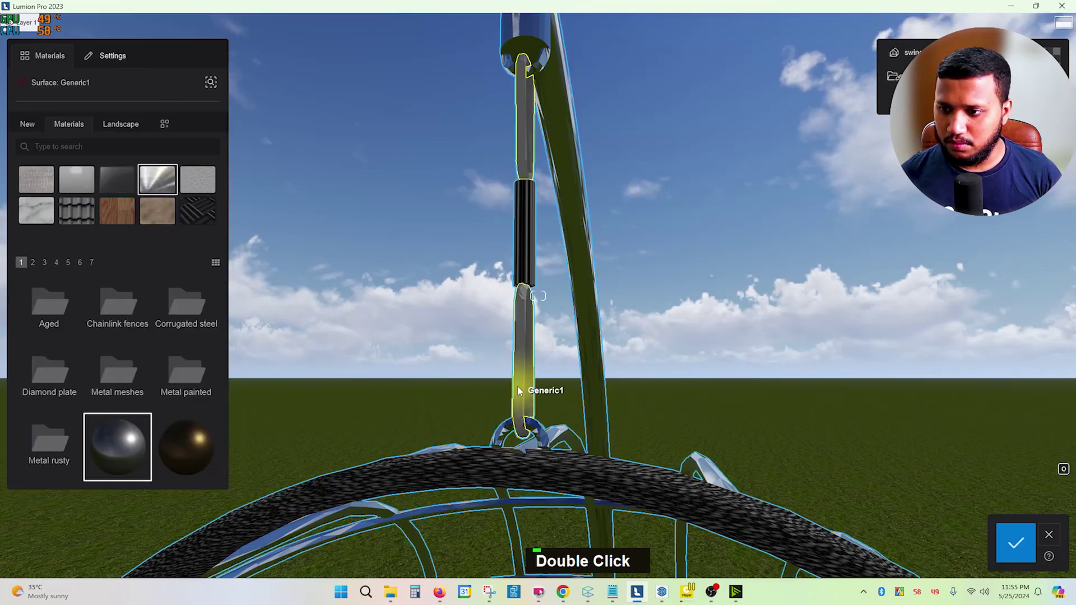
double_click(527, 152)
left_click(203, 82)
right_click_drag(539, 276, 533, 296)
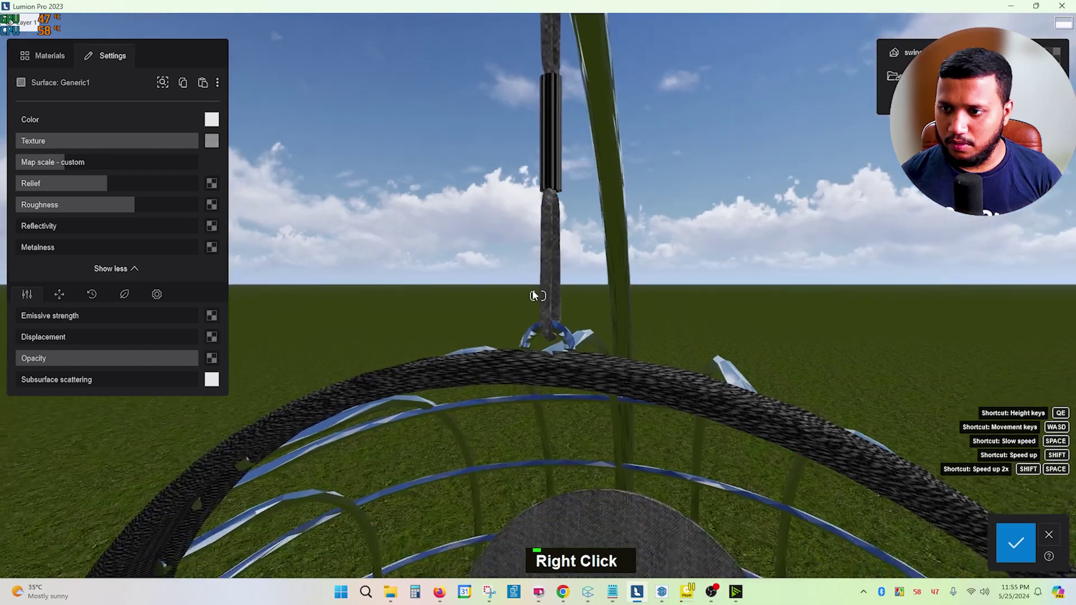
Copy the frame's aluminium material and paste it onto the Generic1 hanging links.
double_click(632, 214)
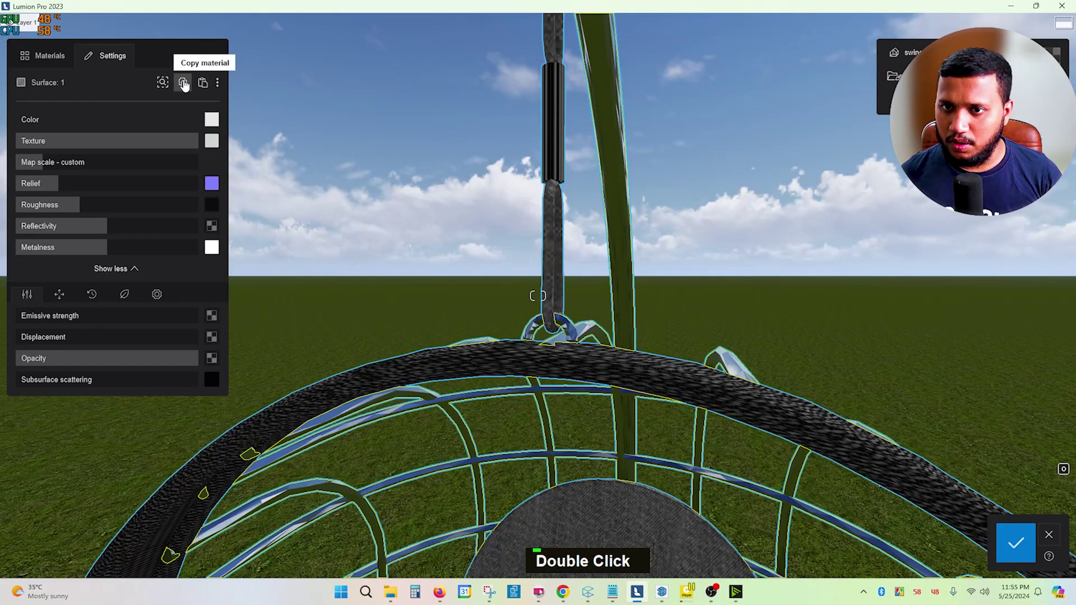
double_click(549, 257)
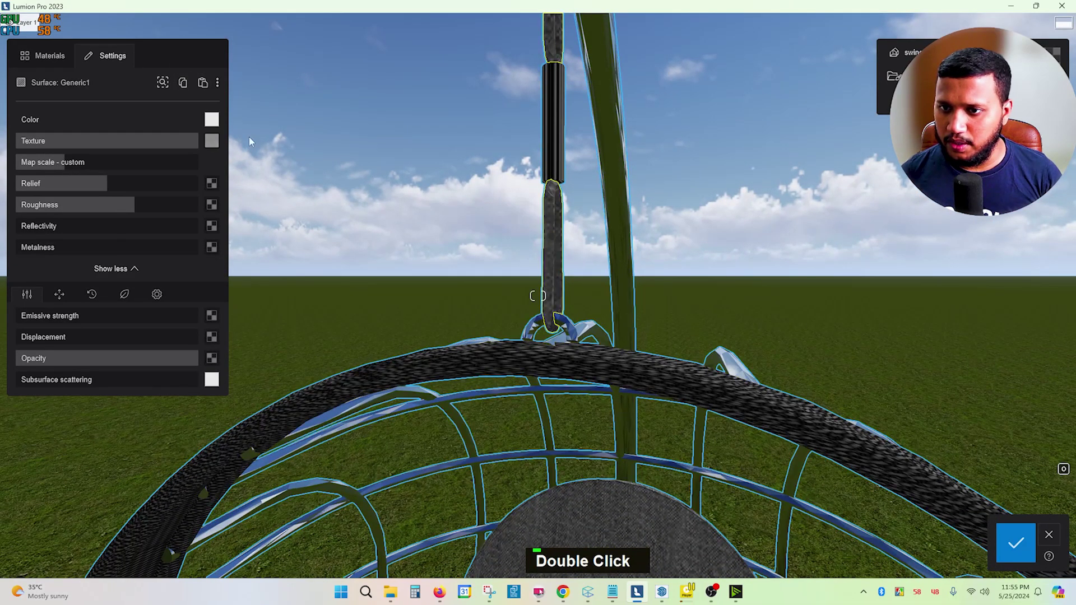
left_click(203, 83)
scroll(539, 280, "down", 5)
scroll(560, 224, "up", 5)
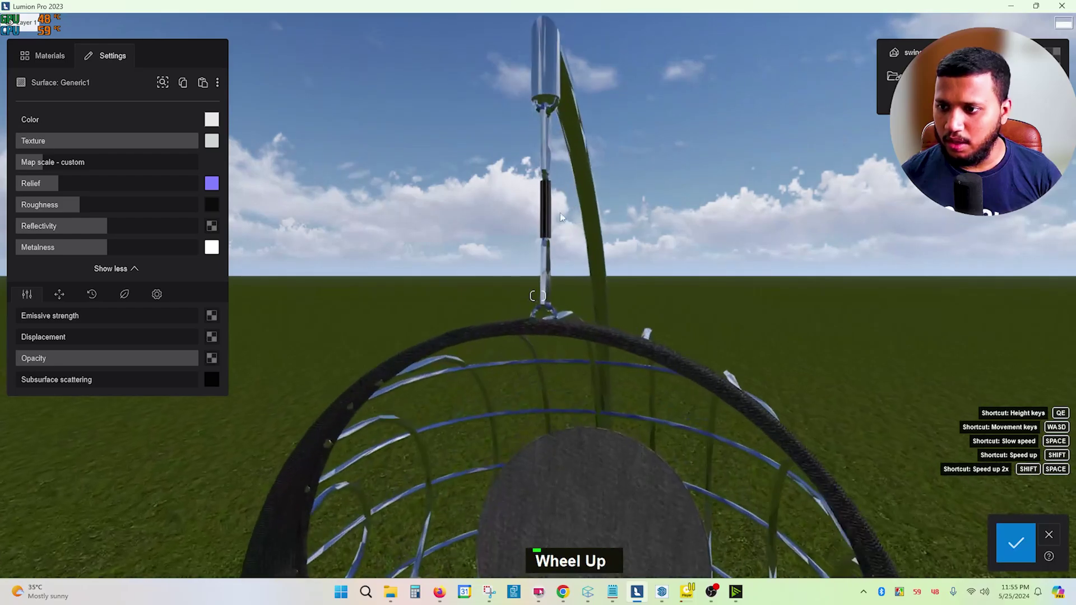
Apply the iron metal material to the black Generic connector between the hanging links and save the chair's material changes.
double_click(548, 195)
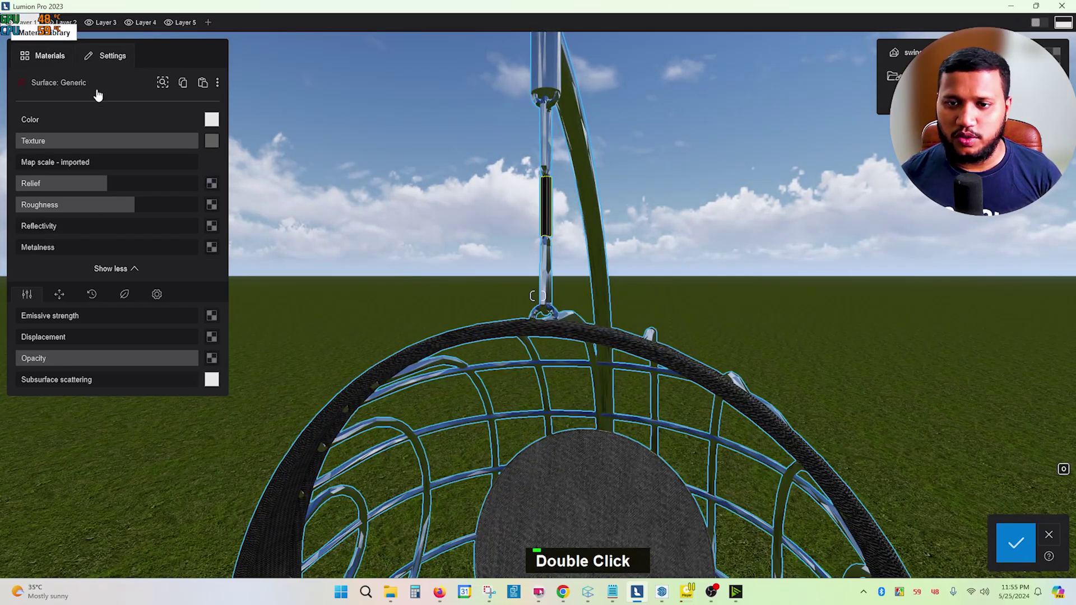
left_click(59, 58)
left_click(121, 375)
double_click(124, 397)
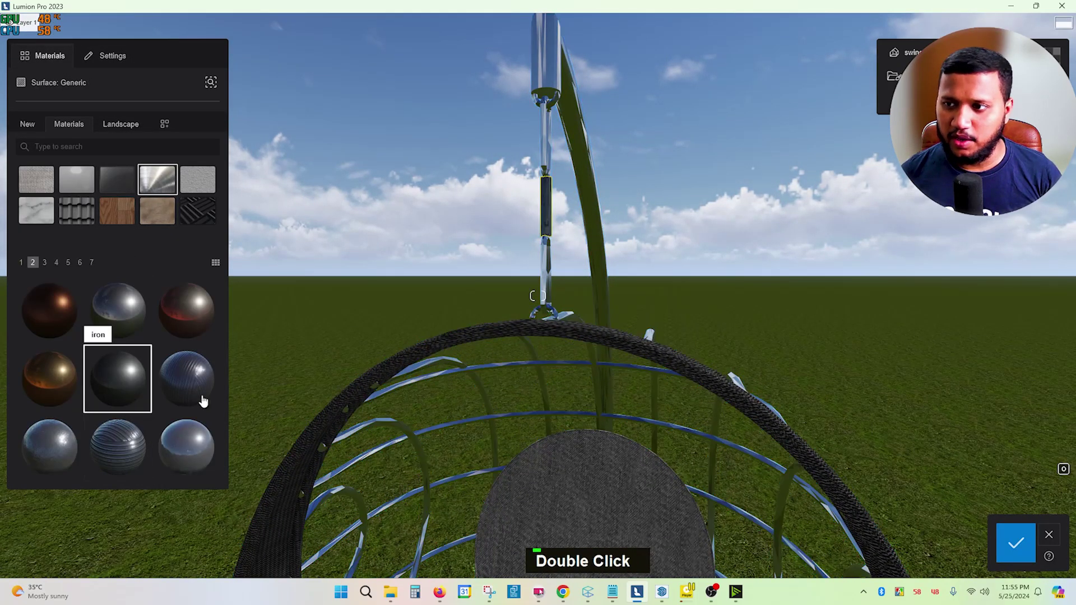
scroll(493, 384, "down", 10)
left_click(1016, 543)
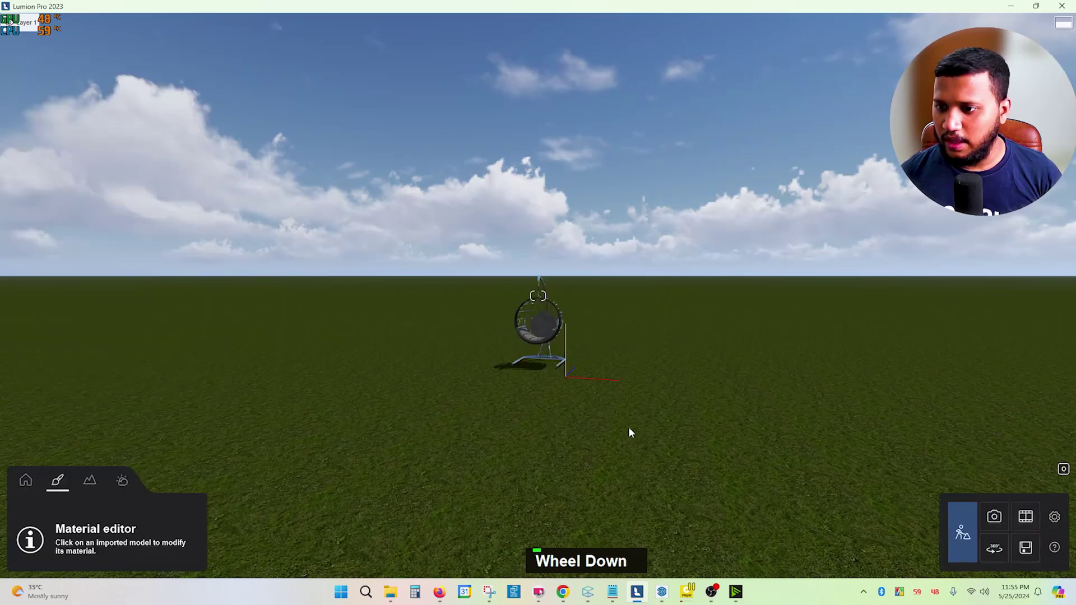
Delete the placed swing chair from the scene.
scroll(583, 430, "up", 10)
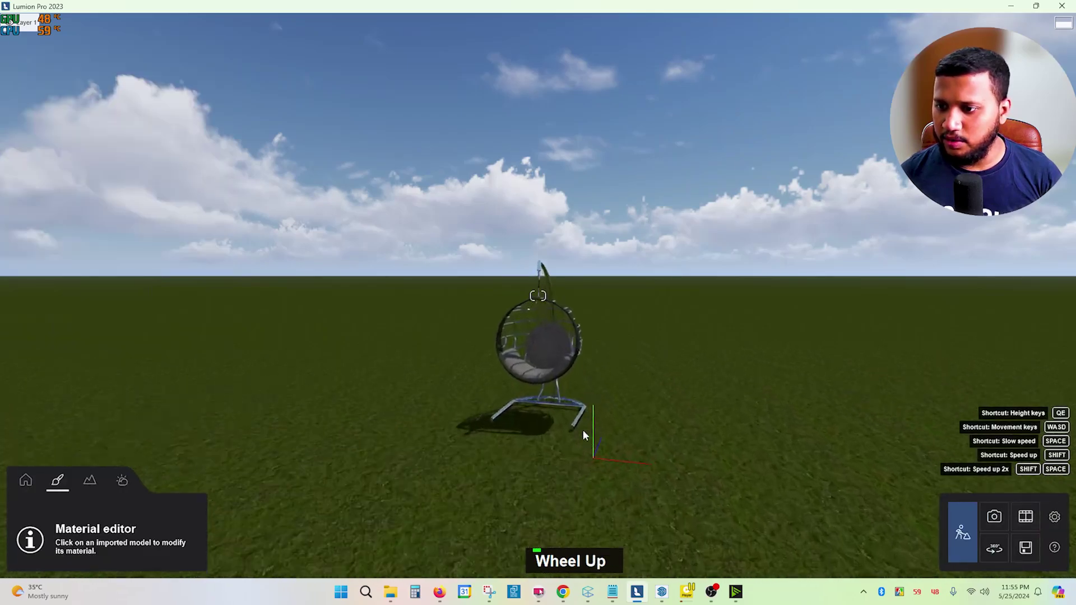
left_click(25, 480)
left_click(300, 532)
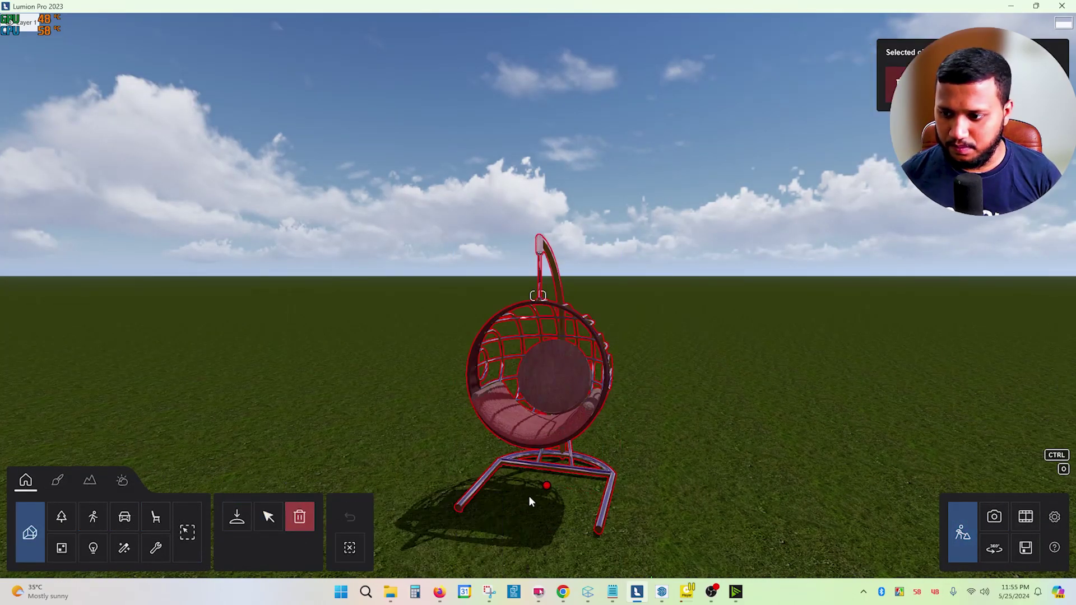
left_click(547, 488)
Place a fresh copy of swing chair (24) from the Exterior Furniture folder onto the grass.
left_click(241, 518)
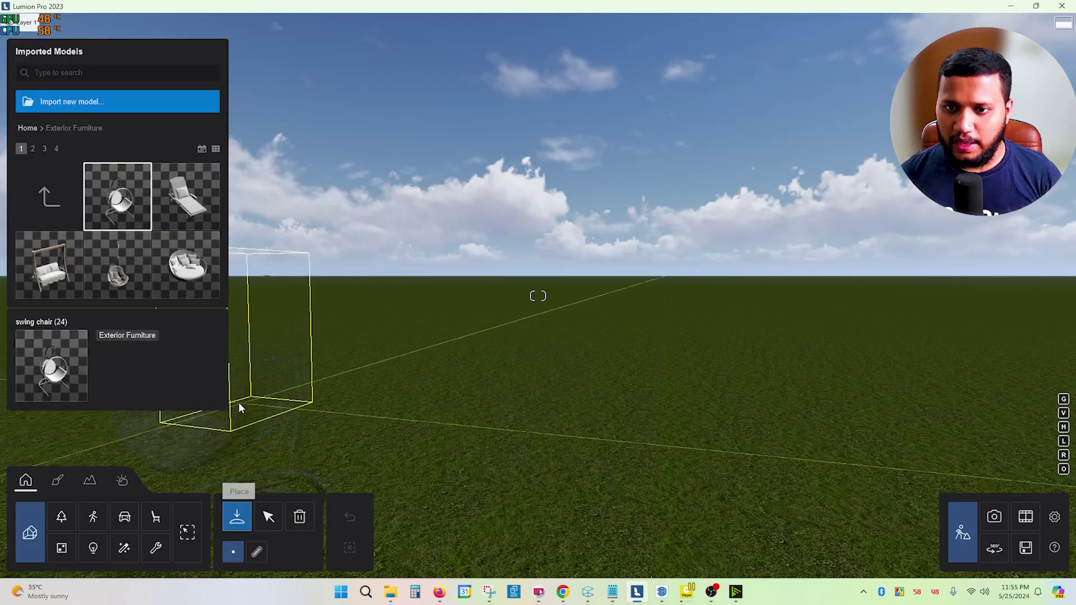
right_click_drag(237, 405, 227, 442)
left_click(469, 393)
scroll(668, 294, "up", 4)
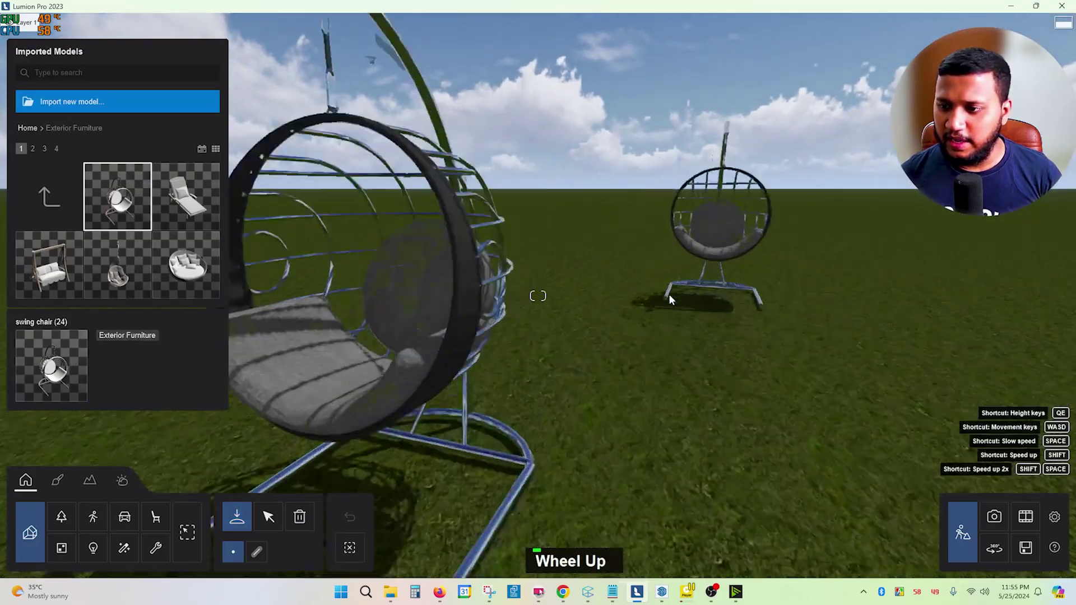
right_click_drag(668, 294, 699, 298)
scroll(699, 298, "down", 3)
scroll(582, 295, "down", 5)
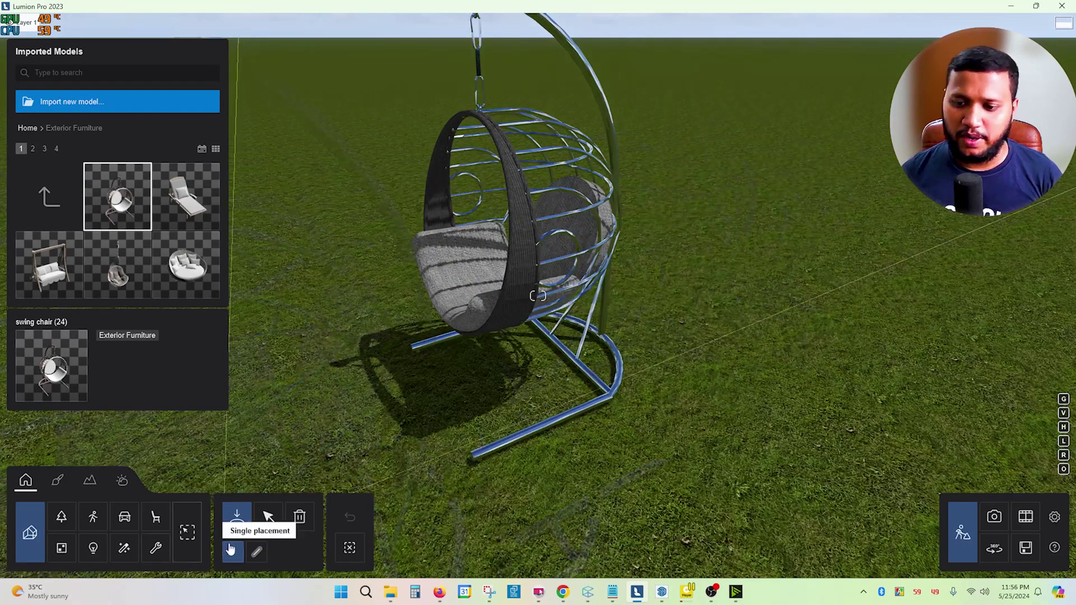
Open the new chair in the material editor and examine its surface 1 base tubes close to the grass.
left_click(269, 521)
right_click_drag(491, 475, 499, 428)
scroll(498, 428, "up", 3)
scroll(499, 428, "down", 2)
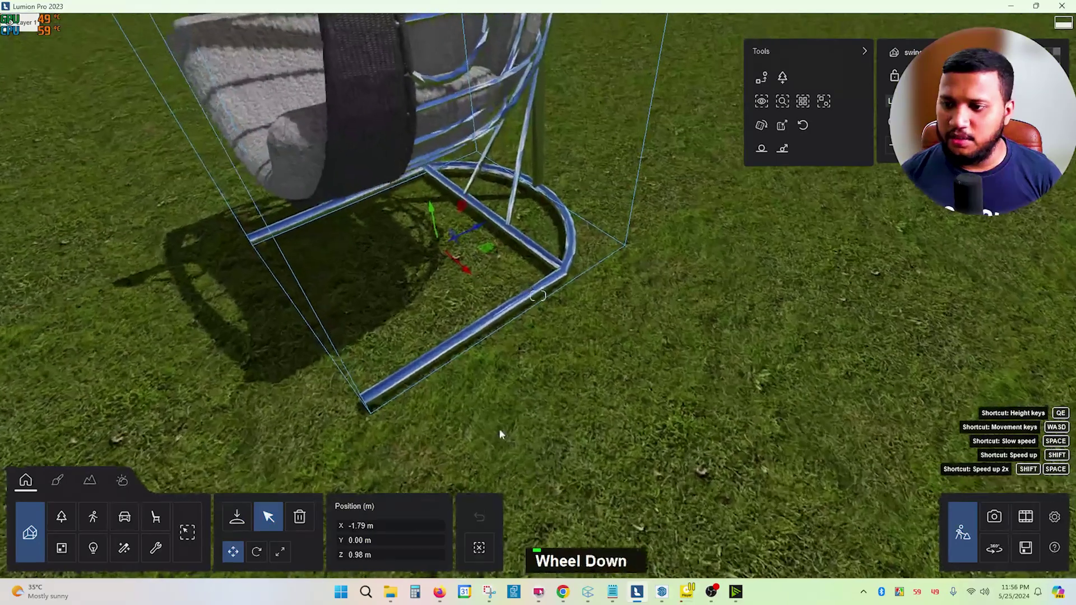
left_click(68, 485)
left_click(442, 357)
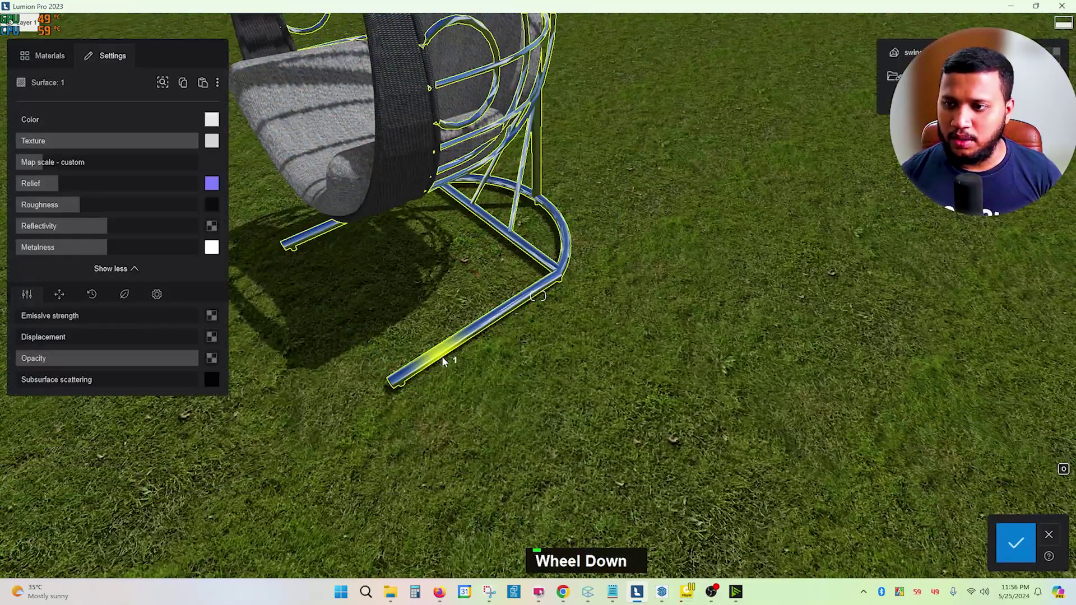
right_click_drag(442, 357, 689, 511)
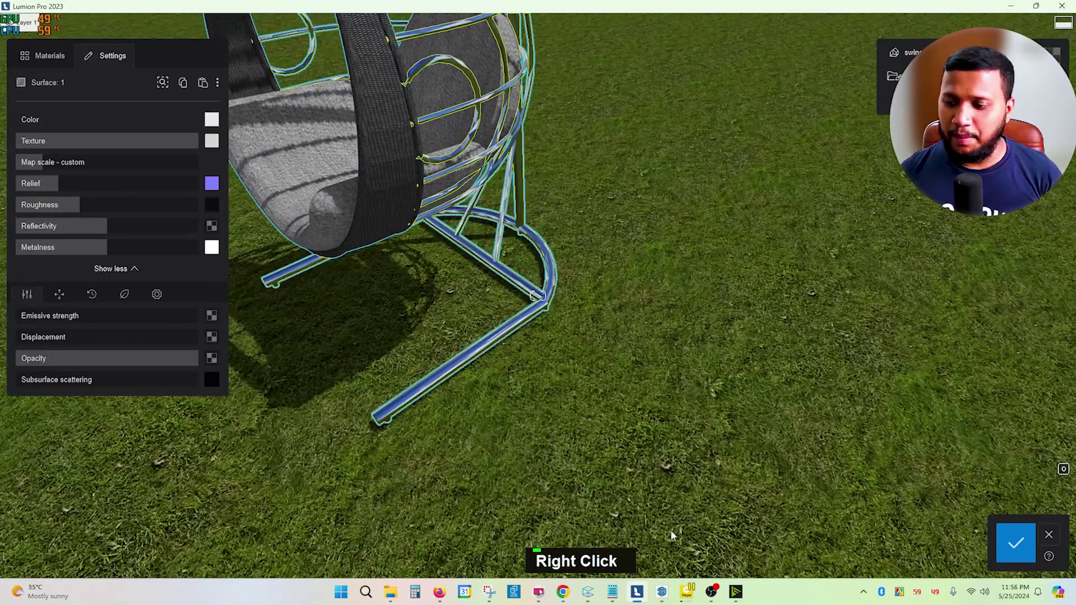
Switch to the swing chair (24) model in SketchUp and examine the small feet beneath the base tubes.
mouse_move(664, 598)
left_click(716, 543)
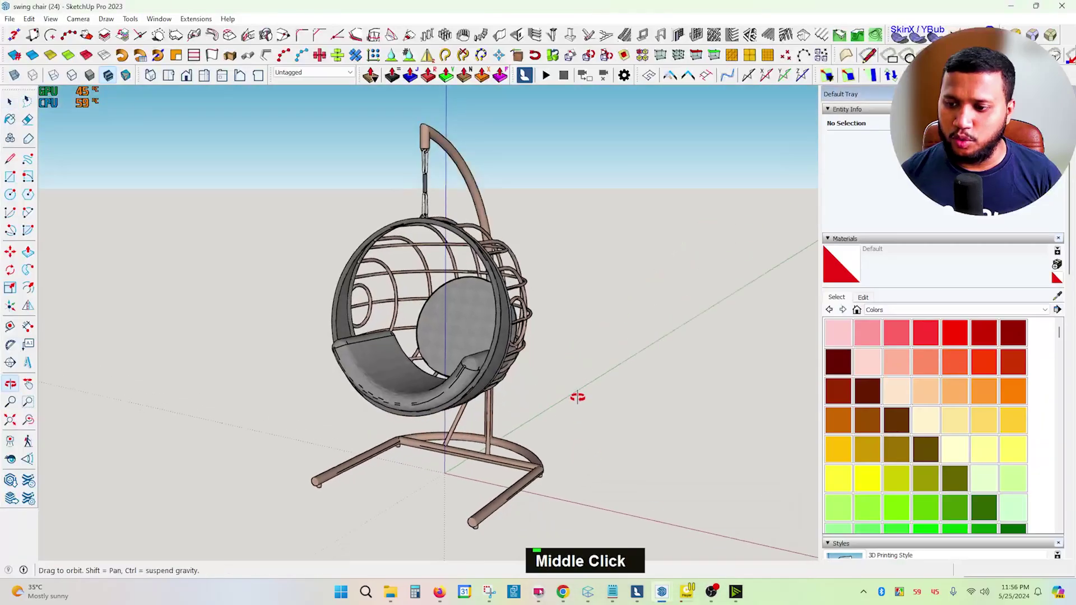
mouse_move(577, 397)
middle_mouse_down()
mouse_move(522, 238)
mouse_move(471, 149)
mouse_move(433, 153)
middle_mouse_up()
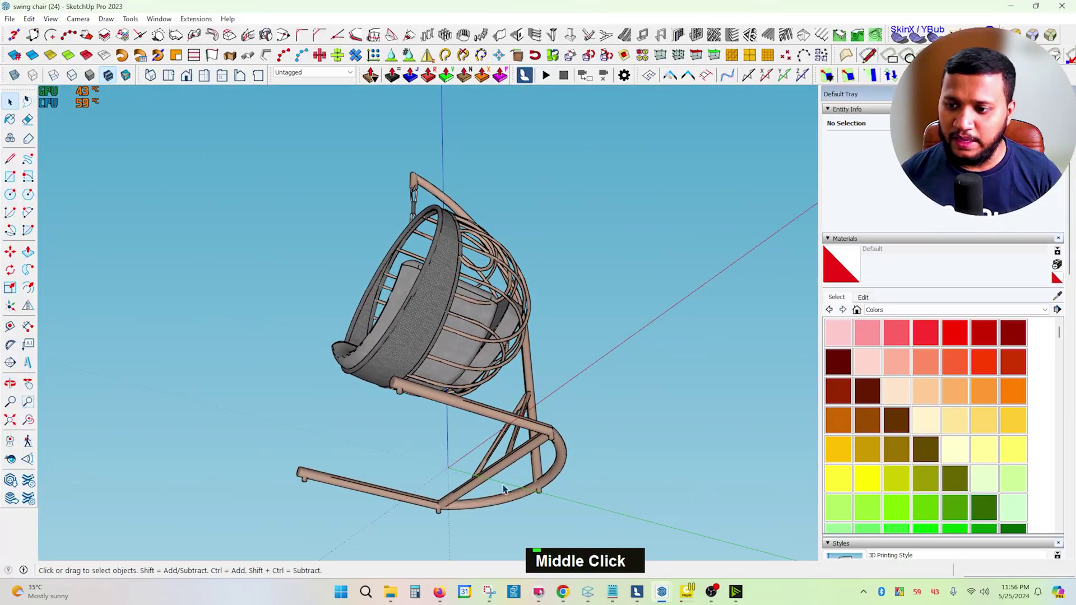
scroll(448, 458, "up", 2)
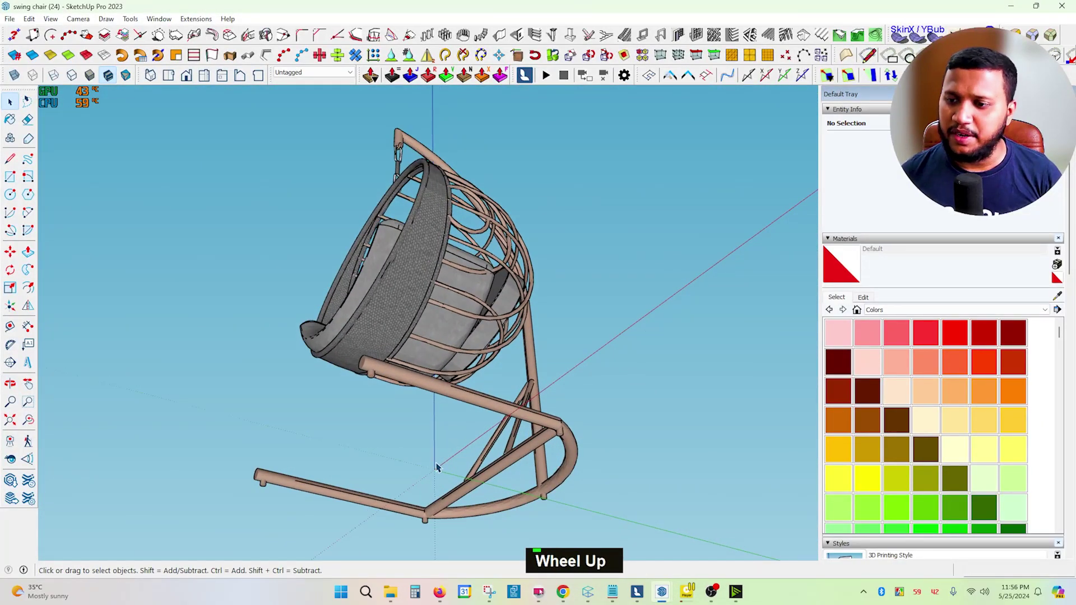
middle_click_drag(441, 461, 588, 516)
scroll(566, 516, "up", 2)
scroll(572, 482, "up", 2)
scroll(583, 465, "down", 2)
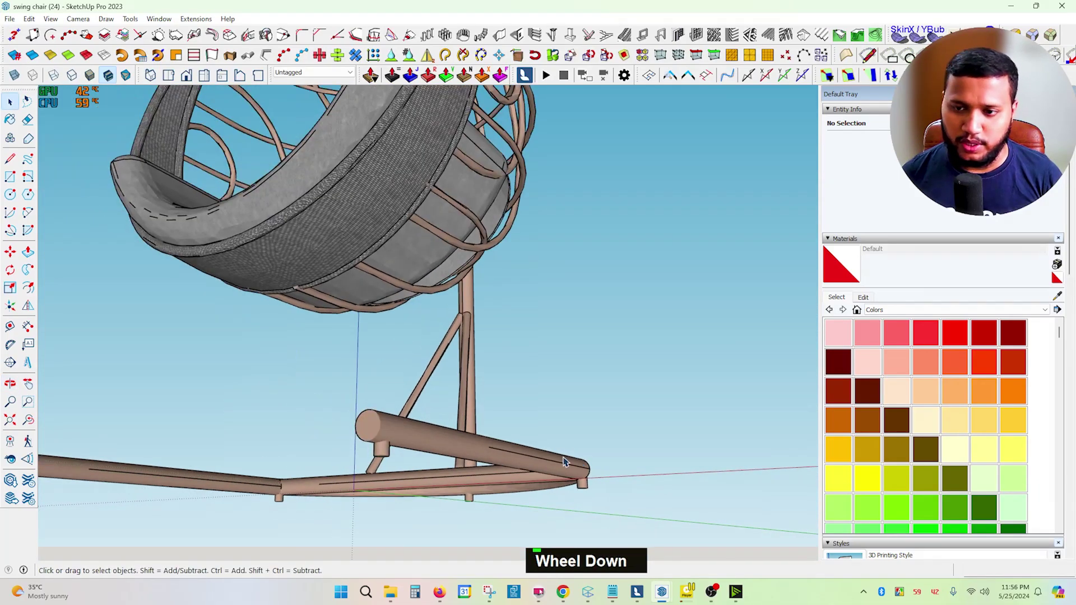
middle_click_drag(583, 465, 465, 481)
scroll(463, 481, "down", 2)
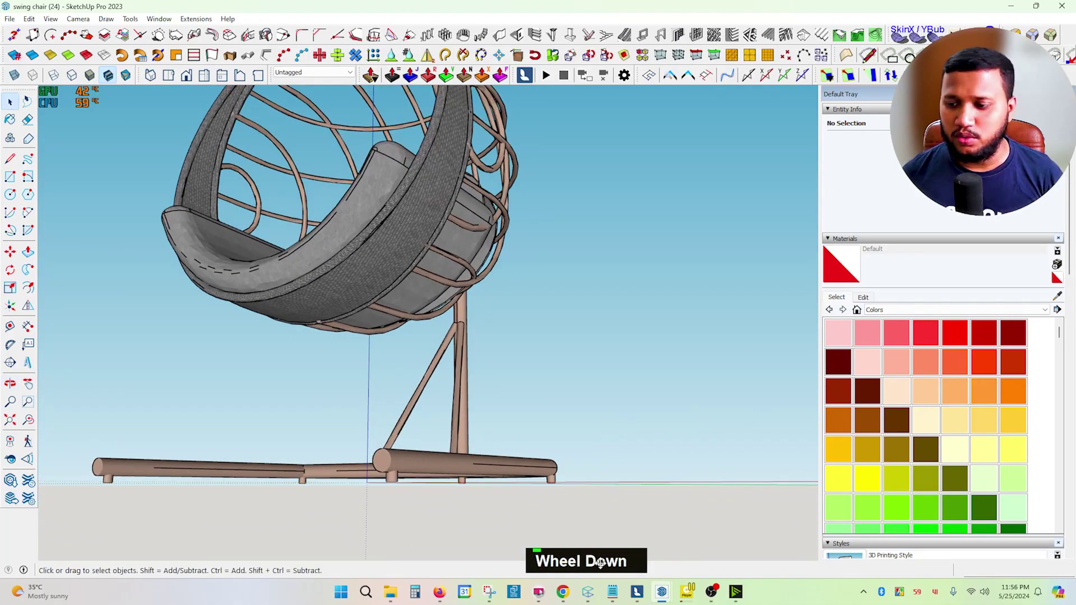
Switch to Lumion and examine how closely the swing chair's base tubes and feet sit on the grass.
left_click(637, 591)
right_click(533, 296)
scroll(490, 382, "up", 3)
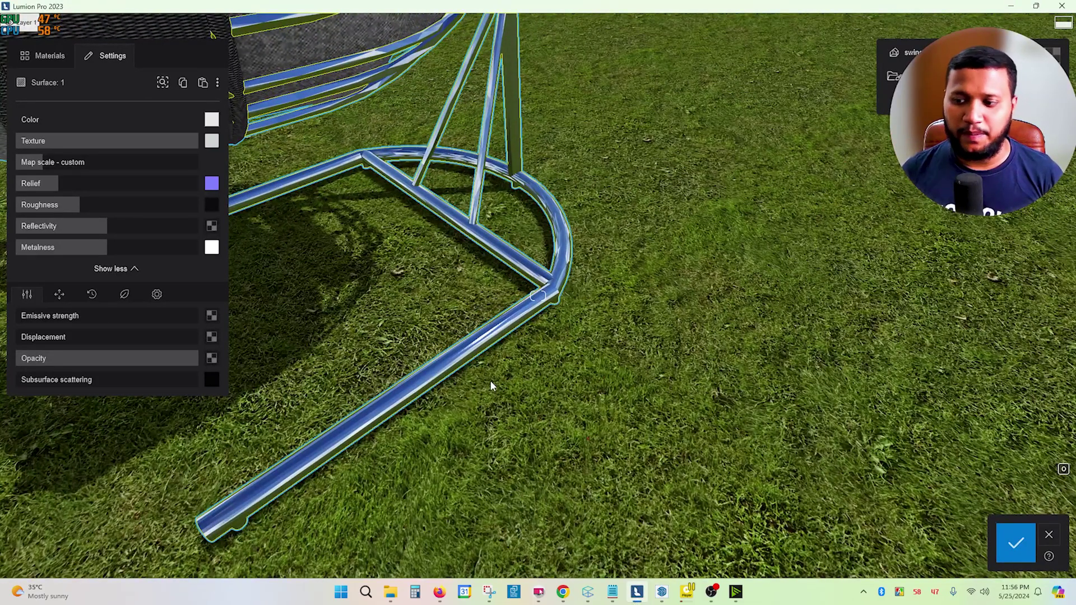
Switch to the swing chair (24) model in SketchUp and examine the whole chair and its base relative to the axes.
left_click(662, 592)
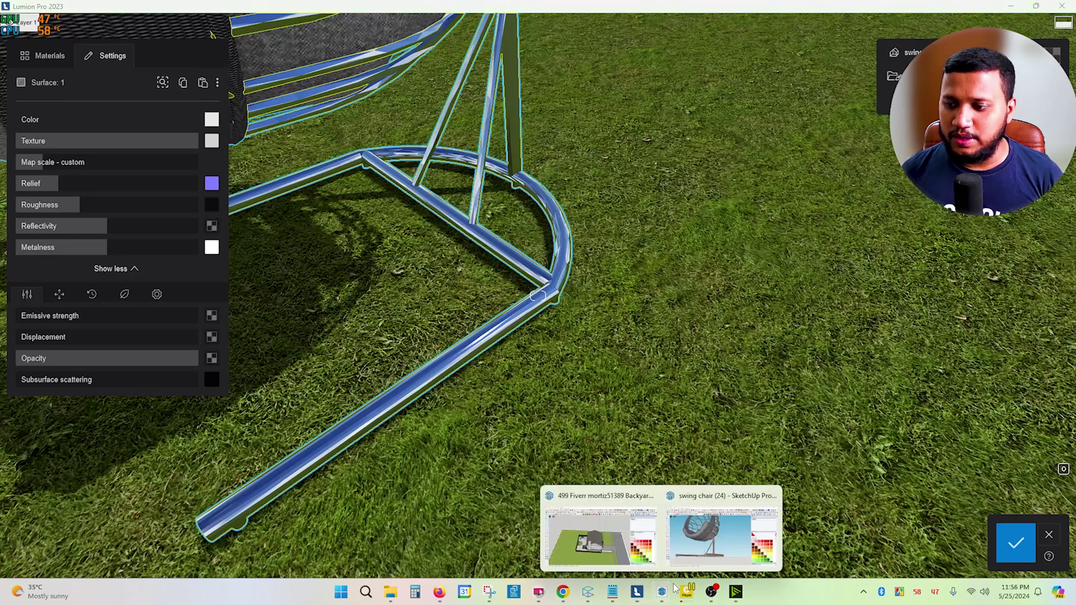
left_click(686, 543)
middle_click_drag(606, 426, 589, 411)
scroll(540, 336, "down", 5)
middle_click_drag(540, 337, 550, 445)
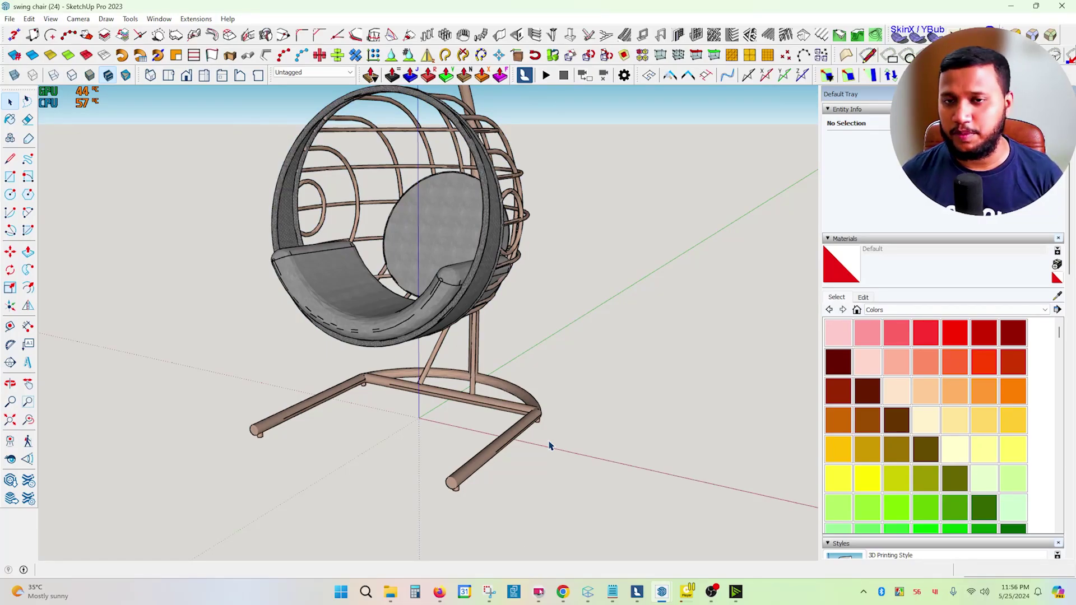
scroll(417, 369, "down", 5)
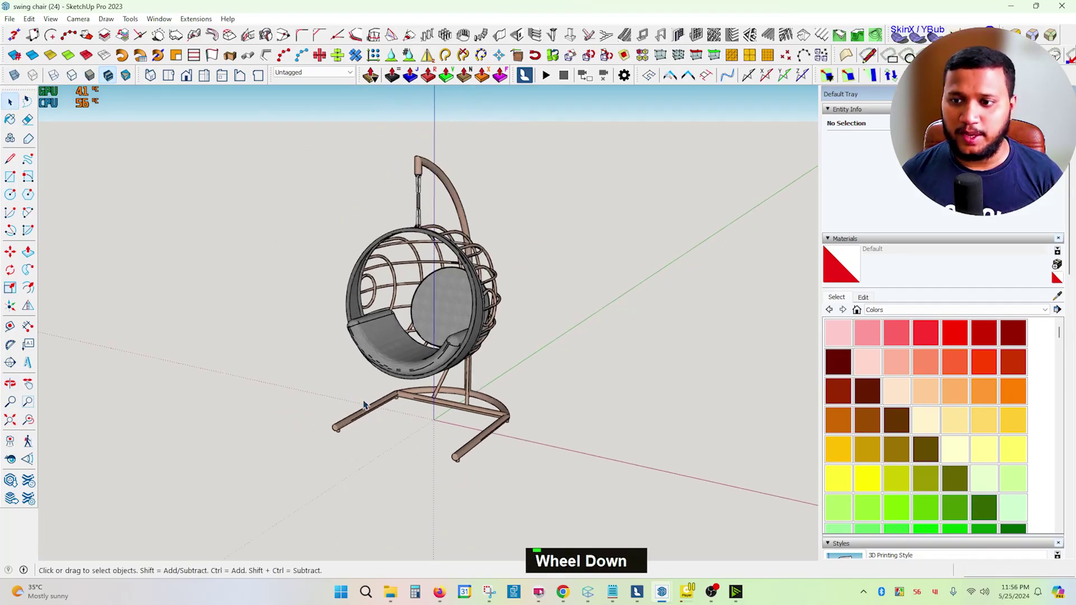
left_click(417, 368)
left_click(757, 317)
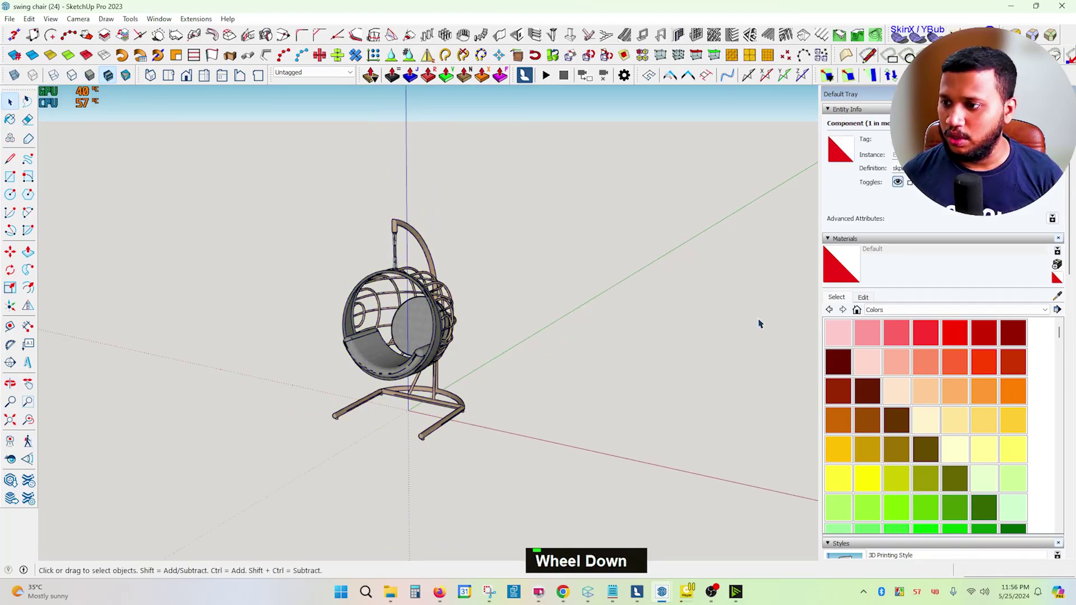
middle_click_drag(757, 317, 740, 293)
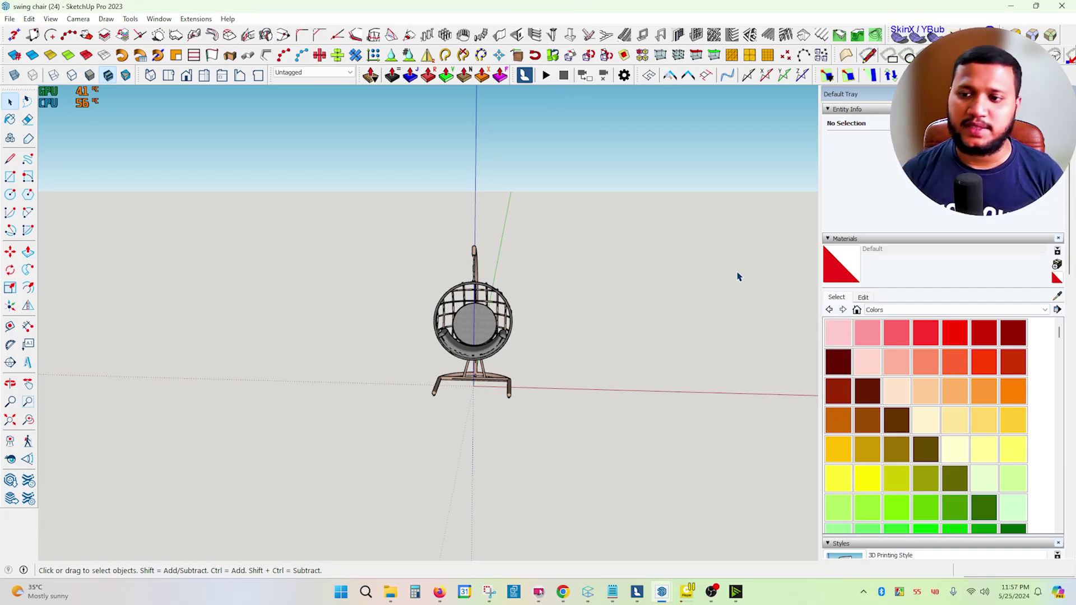
scroll(405, 494, "up", 1)
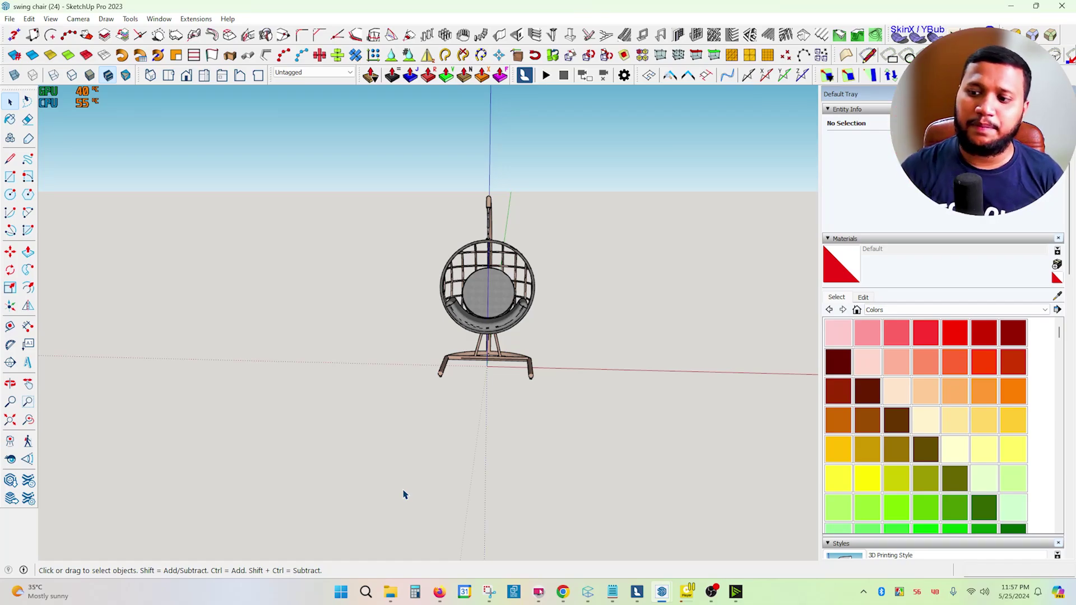
Return to Lumion and inspect the base tubes up close, then the whole swing chair standing on the grass.
left_click(637, 592)
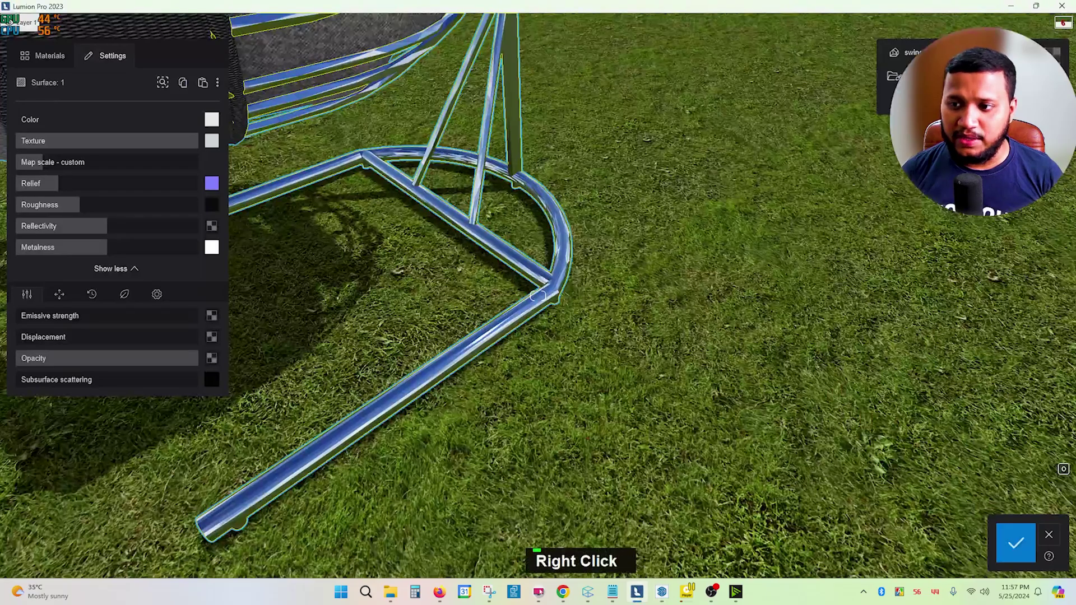
scroll(416, 333, "up", 3)
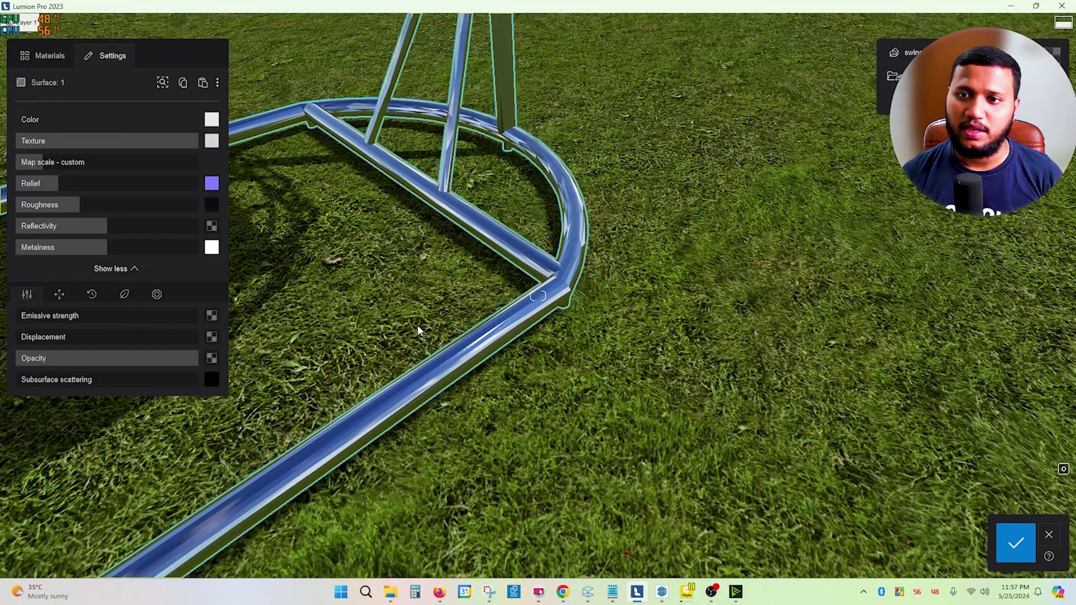
scroll(418, 329, "down", 6)
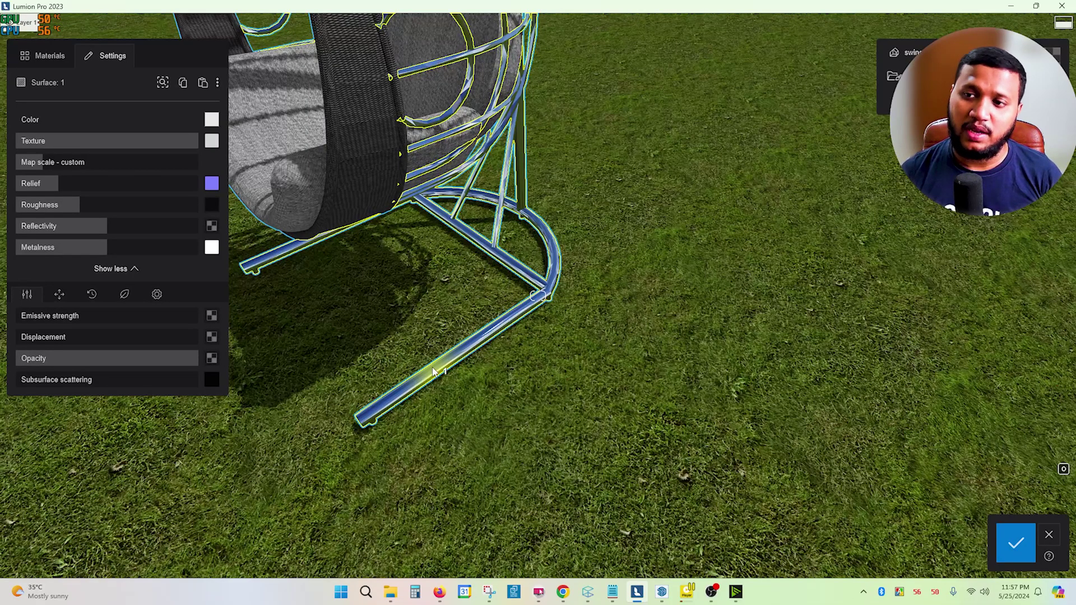
scroll(433, 271, "down", 3)
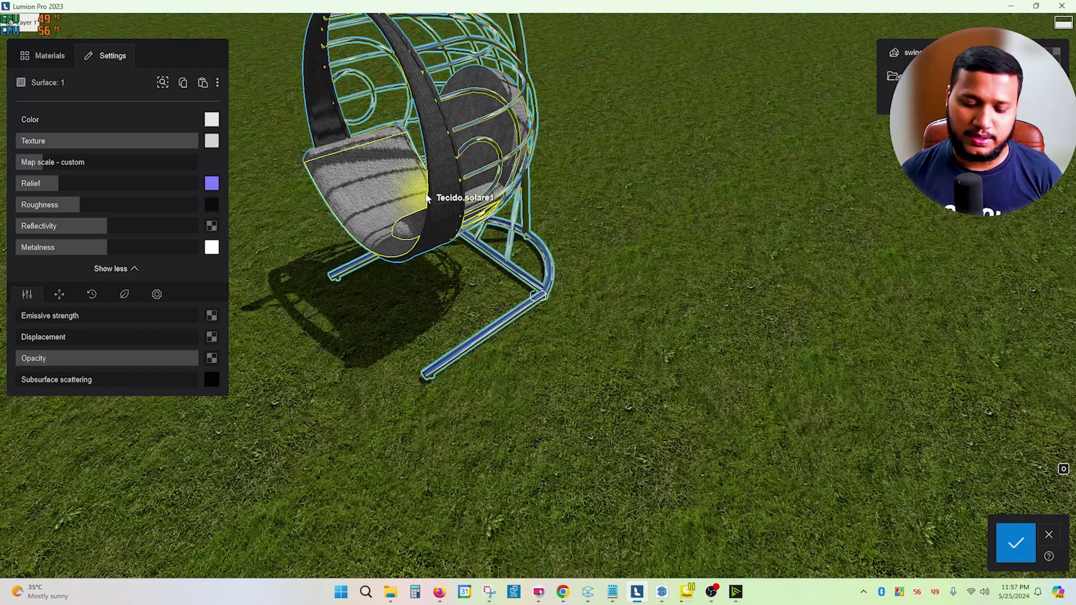
key("e")
right_click_drag(426, 198, 473, 230)
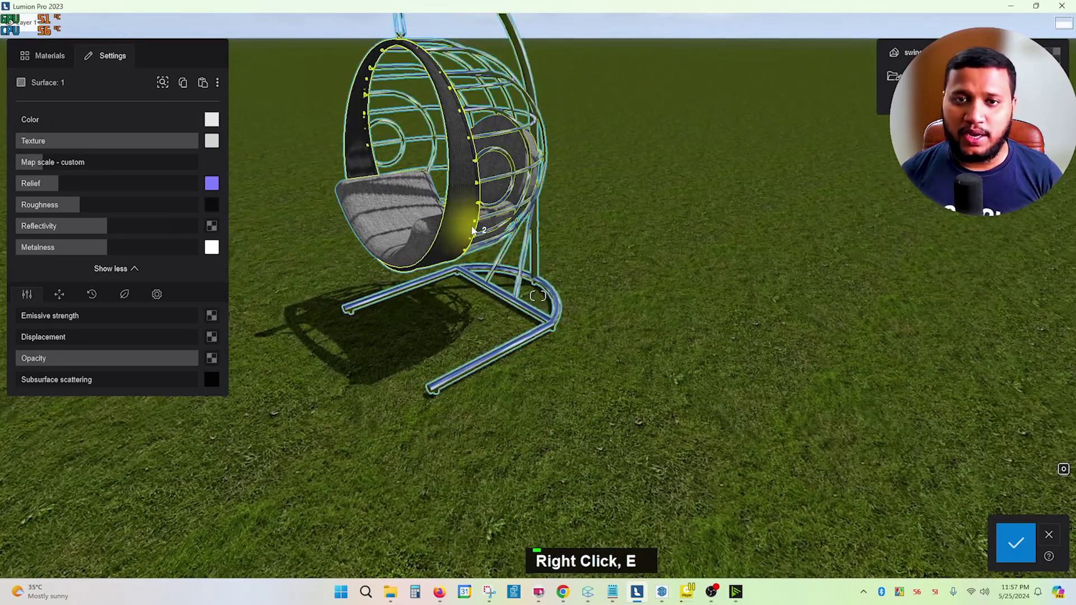